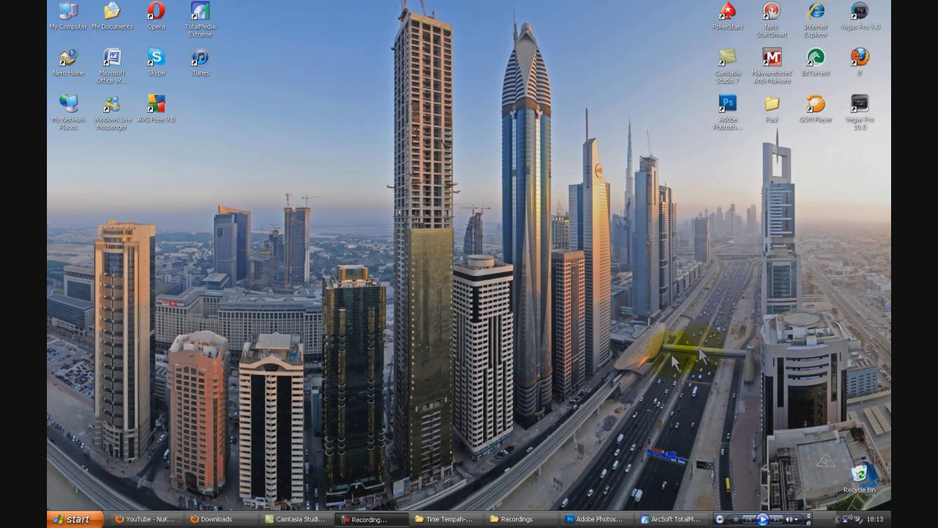
Step: Launch Vegas Pro 10.0 from the desktop and close ArcSoft TotalMedia Extreme and Adobe Photoshop
{"action": "double_click", "coordinate": [860, 107]}
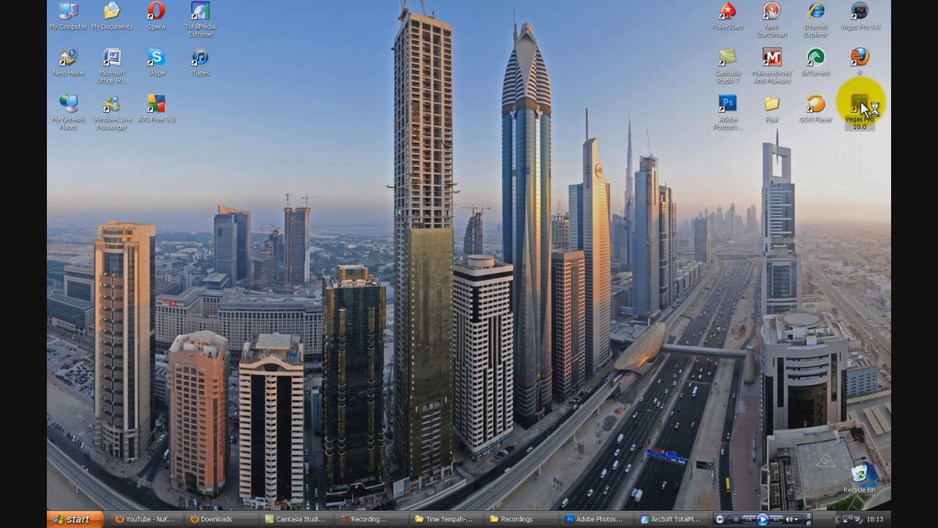
{"action": "left_click", "coordinate": [863, 176]}
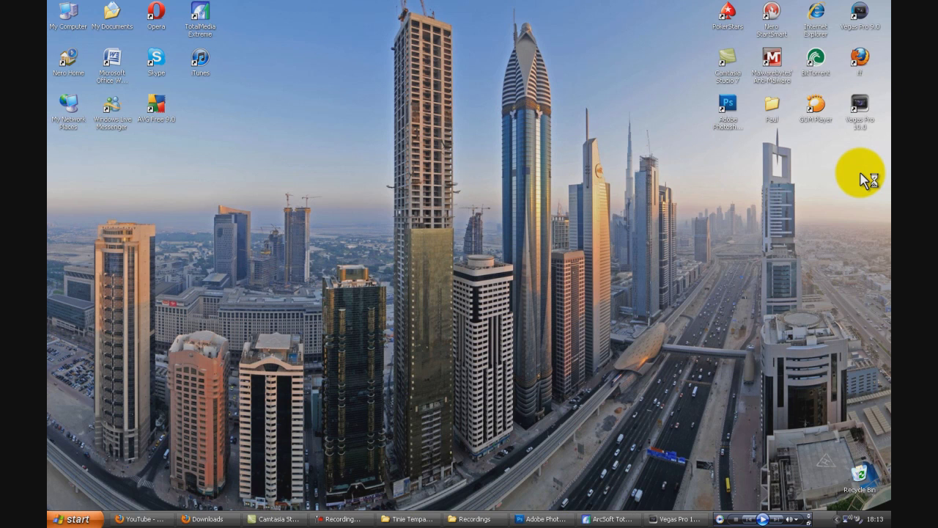
{"action": "left_click", "coordinate": [621, 519]}
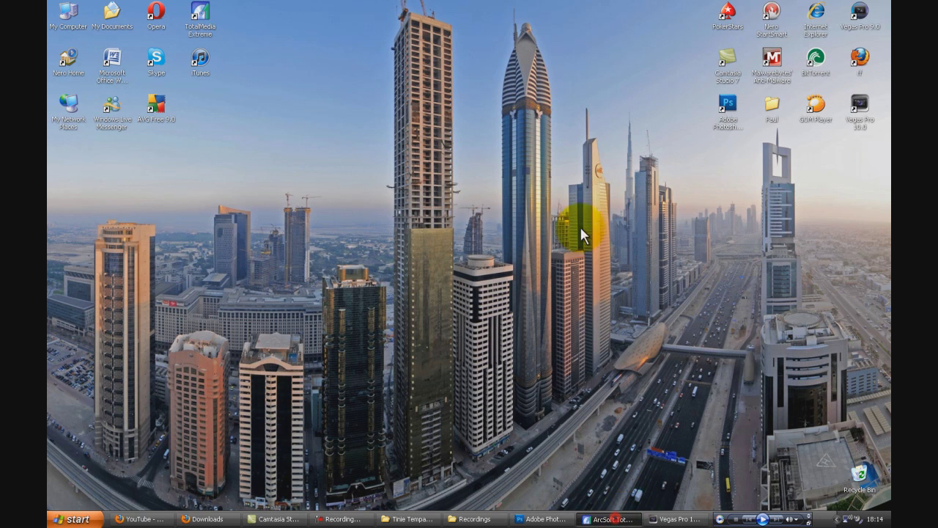
{"action": "left_click", "coordinate": [605, 62]}
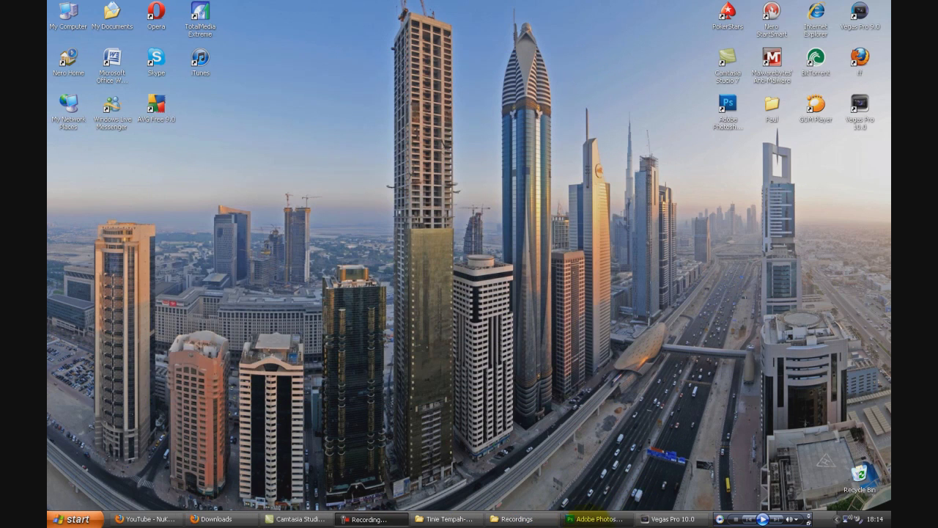
{"action": "left_click", "coordinate": [586, 518]}
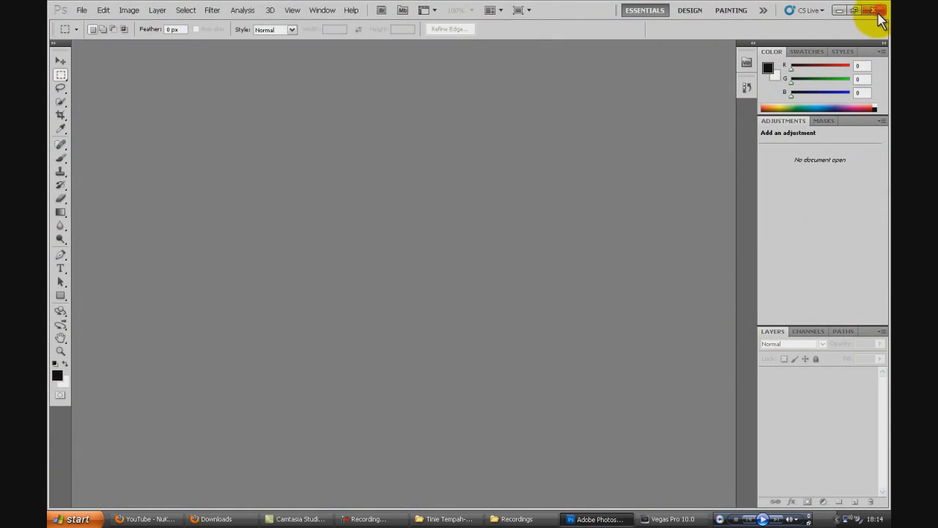
{"action": "left_click", "coordinate": [878, 13]}
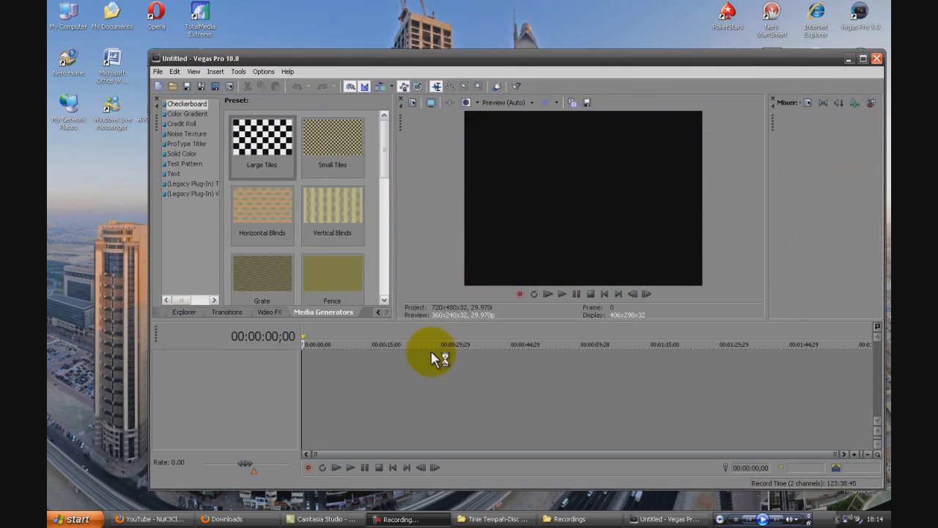
Step: Open the James.veg project and check its 1280x720 Project Properties without changes
{"action": "left_click", "coordinate": [558, 317]}
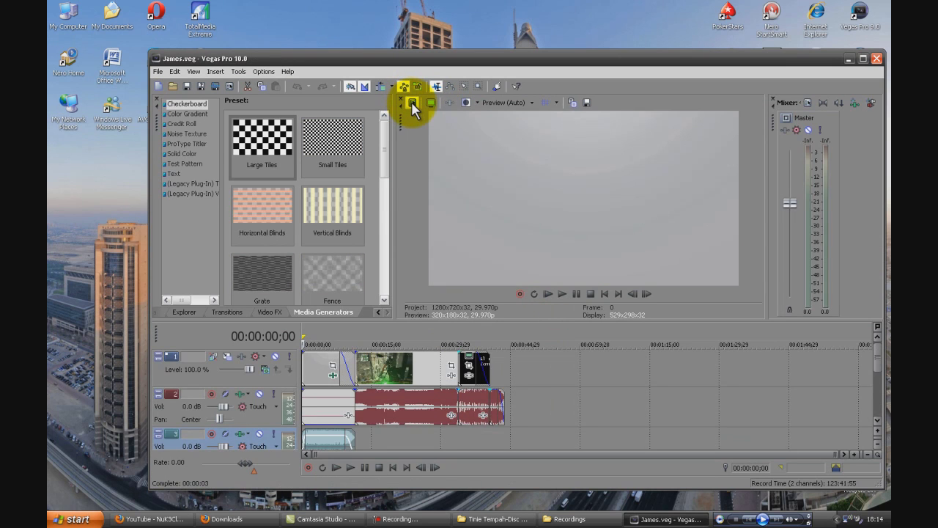
{"action": "left_click", "coordinate": [412, 103]}
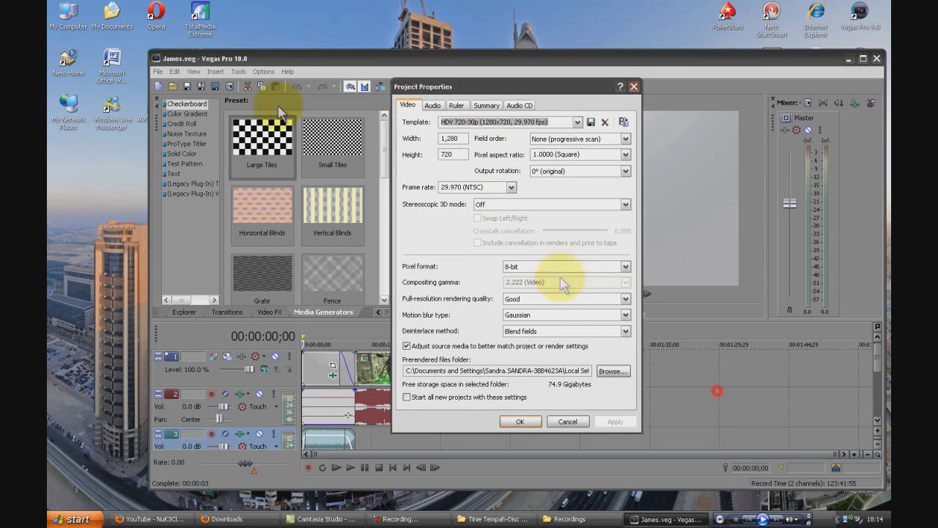
{"action": "left_click", "coordinate": [634, 86]}
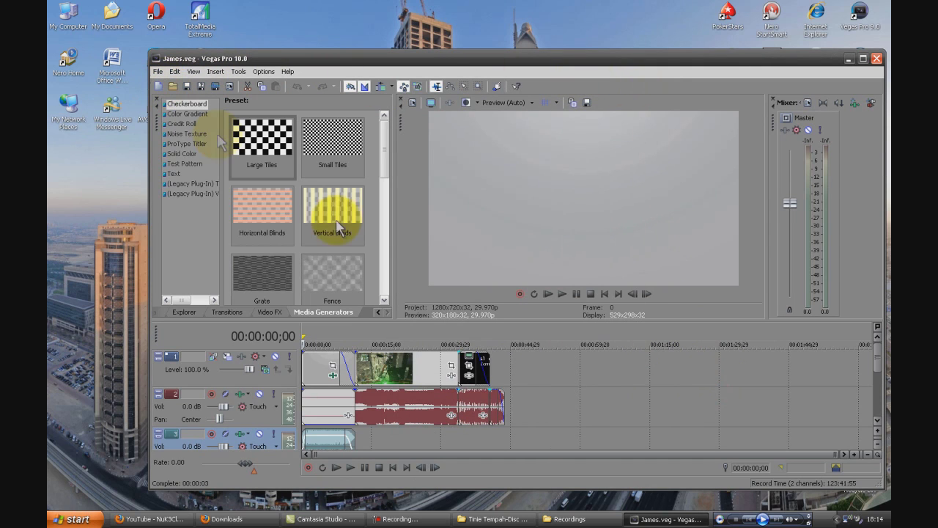
Step: Delete the gameplay video clip and the leftover small video event on track 1
{"action": "mouse_move", "coordinate": [508, 404]}
{"action": "left_mouse_down"}
{"action": "mouse_move", "coordinate": [412, 376]}
{"action": "mouse_move", "coordinate": [355, 373]}
{"action": "left_mouse_up"}
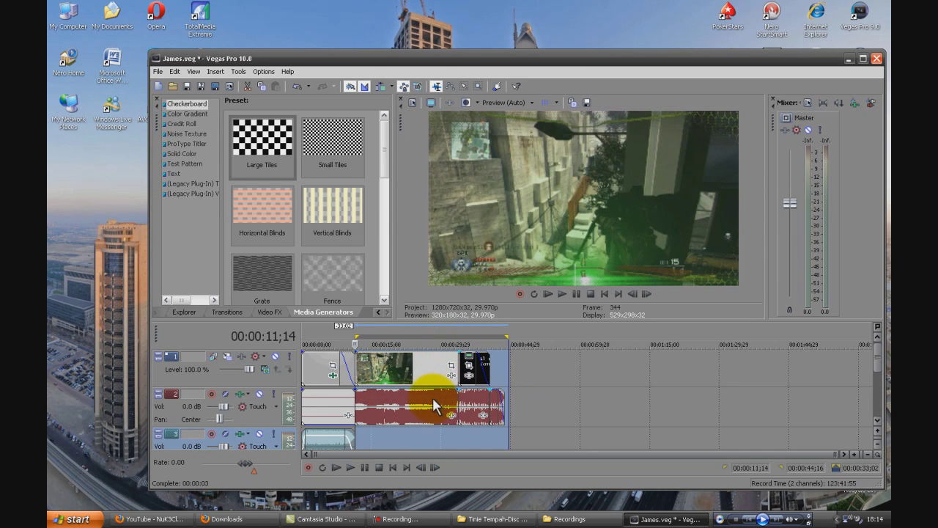
{"action": "left_click", "coordinate": [434, 361]}
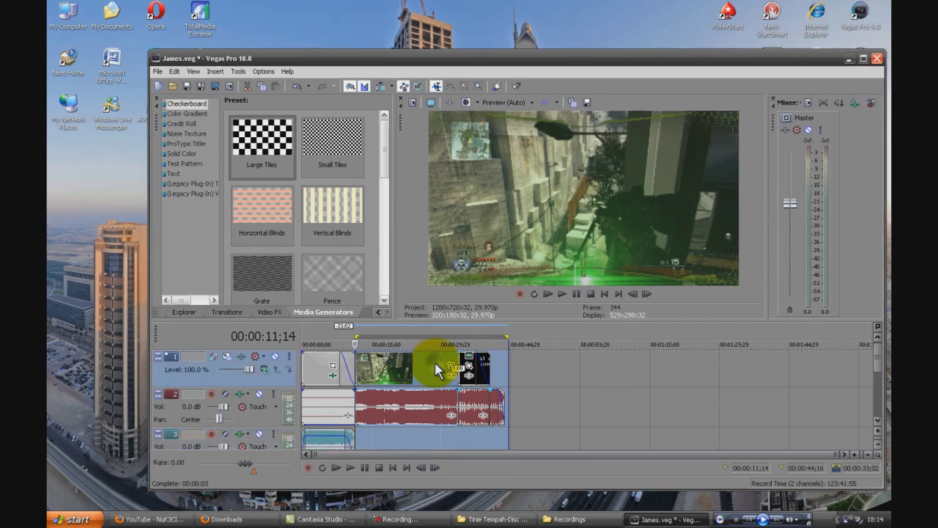
{"action": "right_click", "coordinate": [434, 361]}
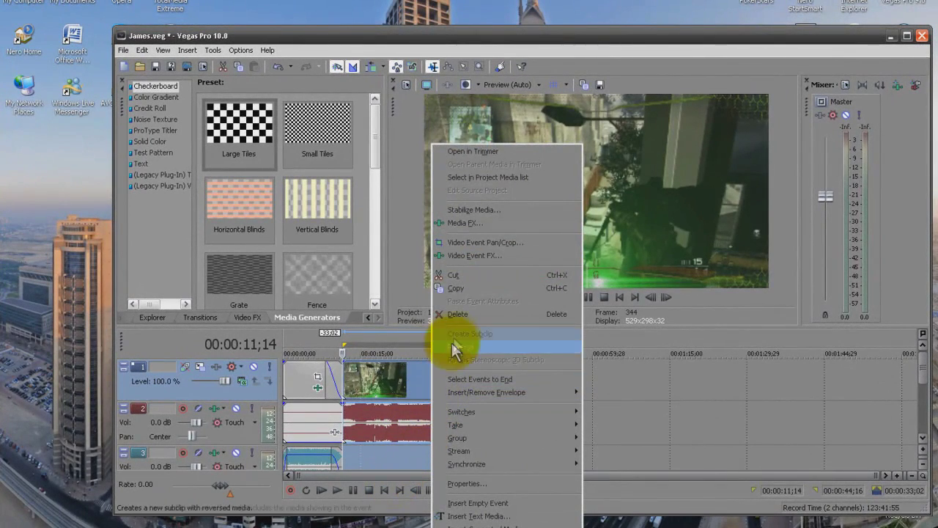
{"action": "left_click", "coordinate": [462, 312]}
{"action": "right_click", "coordinate": [480, 371]}
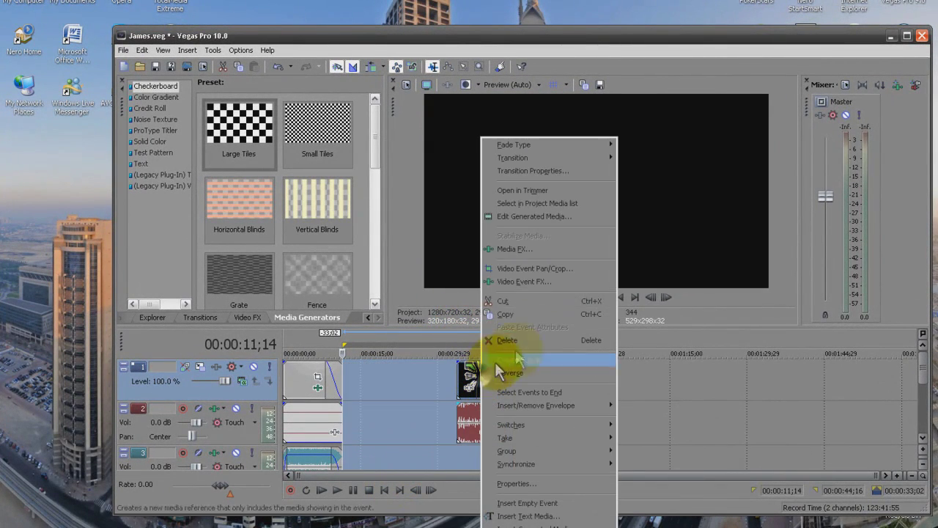
{"action": "left_click", "coordinate": [513, 340]}
Step: Delete the audio clip and leftover event on track 2, then clear the time selection
{"action": "left_click", "coordinate": [472, 414]}
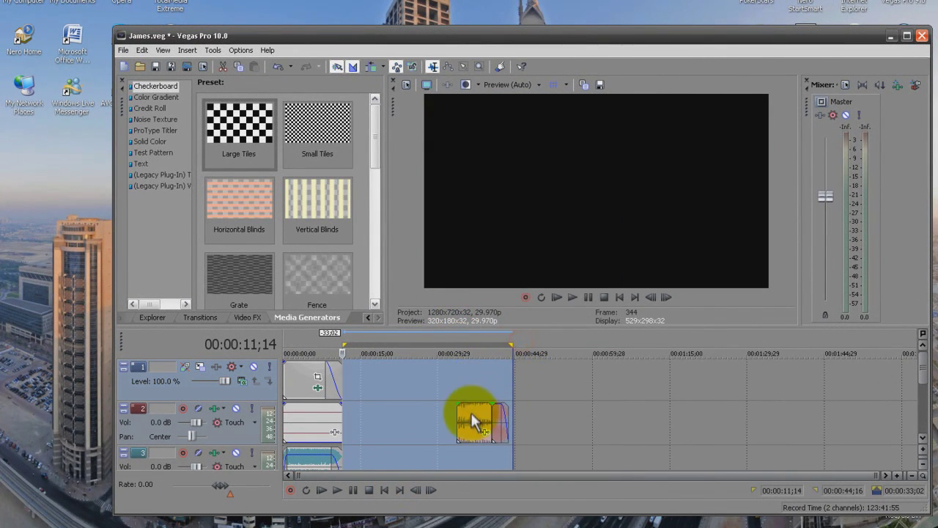
{"action": "right_click", "coordinate": [472, 413]}
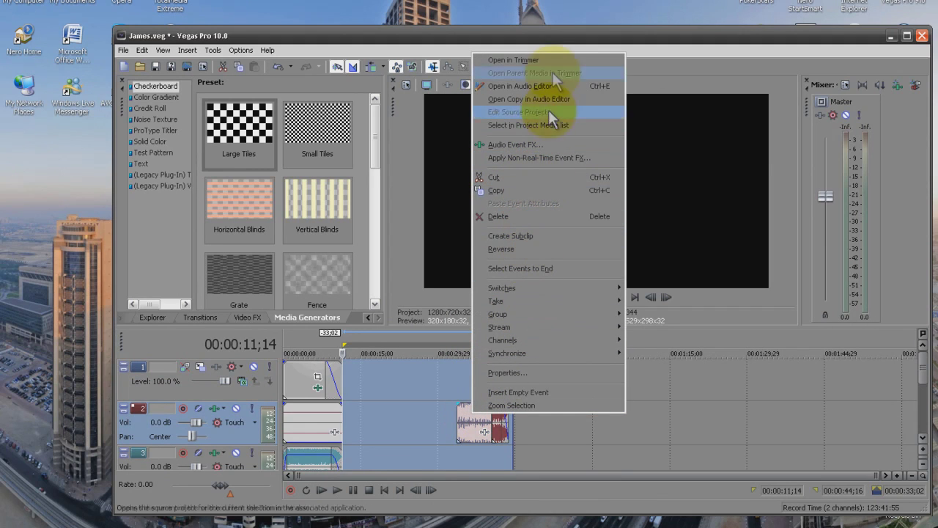
{"action": "left_click", "coordinate": [520, 215]}
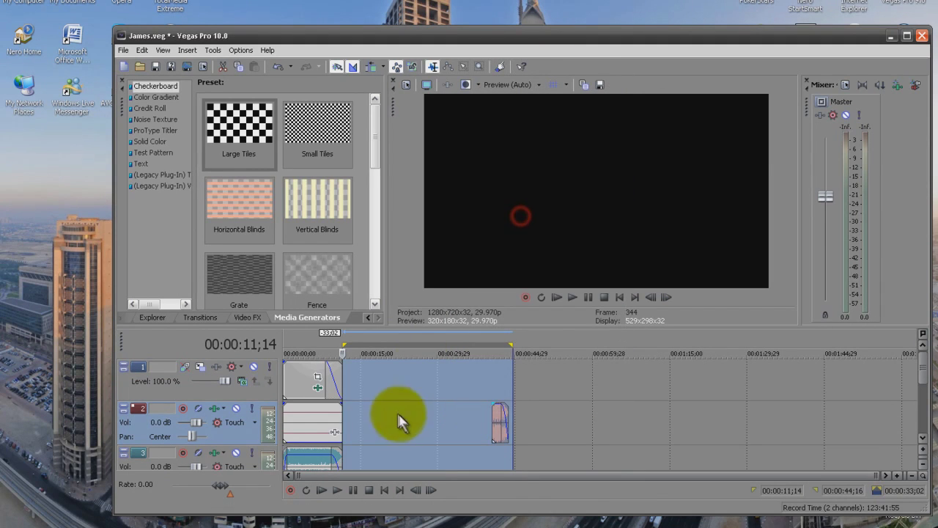
{"action": "right_click", "coordinate": [500, 411]}
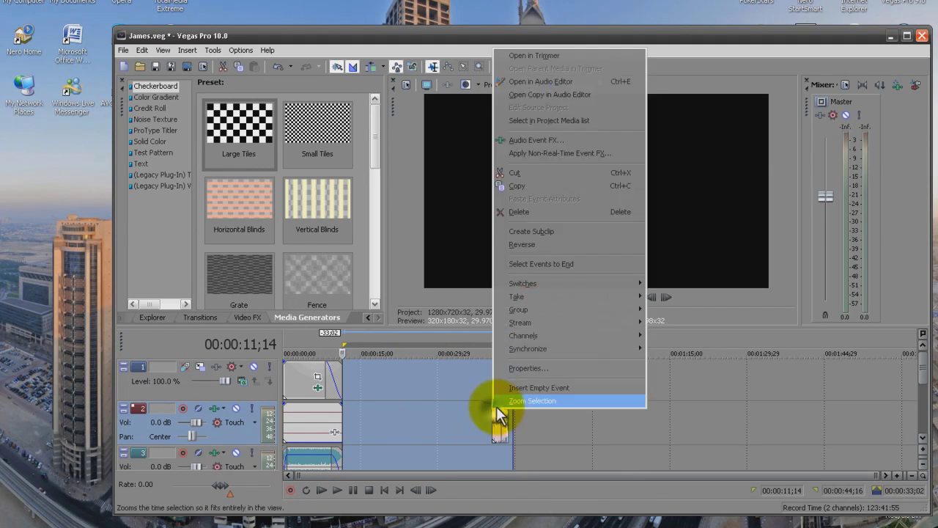
{"action": "left_click", "coordinate": [538, 212]}
{"action": "left_click", "coordinate": [433, 415]}
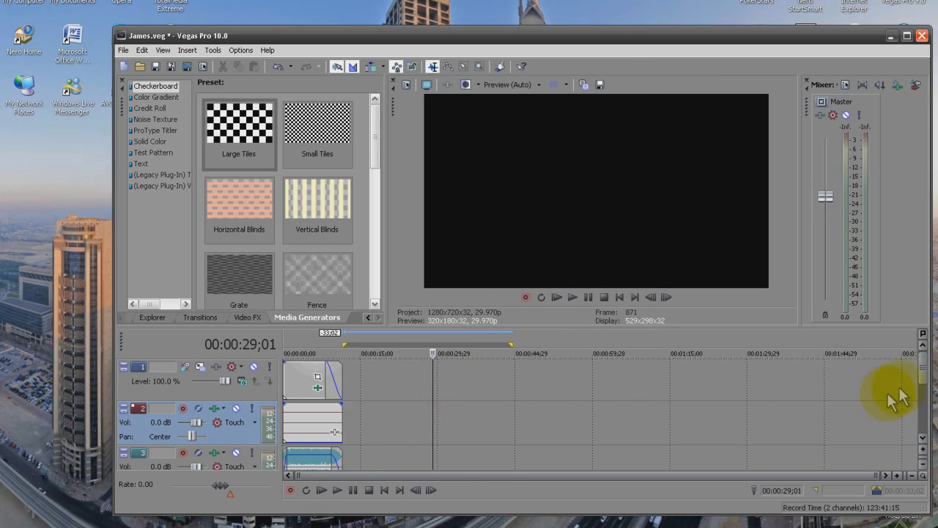
{"action": "mouse_move", "coordinate": [923, 368]}
{"action": "left_mouse_down"}
{"action": "mouse_move", "coordinate": [923, 388]}
{"action": "mouse_move", "coordinate": [922, 366]}
{"action": "left_mouse_up"}
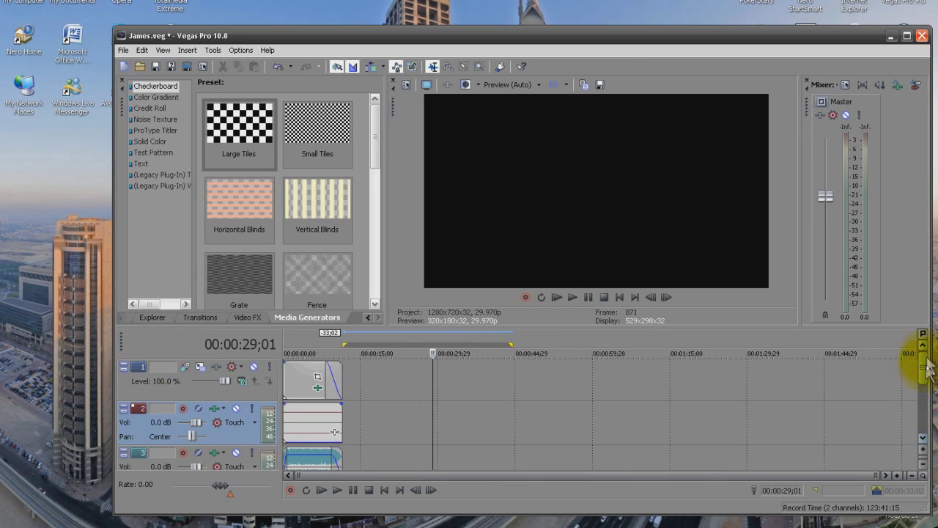
Step: Move and resize the Vegas window to the left, and open the Paul desktop folder
{"action": "mouse_move", "coordinate": [876, 37]}
{"action": "left_mouse_down"}
{"action": "mouse_move", "coordinate": [808, 47]}
{"action": "mouse_move", "coordinate": [736, 112]}
{"action": "left_mouse_up"}
{"action": "mouse_move", "coordinate": [625, 117]}
{"action": "left_mouse_down"}
{"action": "mouse_move", "coordinate": [654, 473]}
{"action": "mouse_move", "coordinate": [655, 33]}
{"action": "mouse_move", "coordinate": [597, 23]}
{"action": "left_mouse_up"}
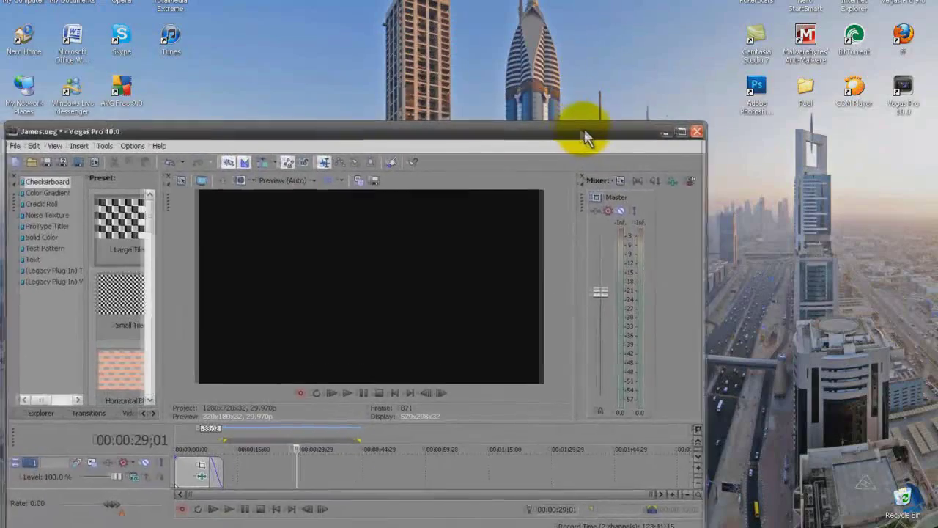
{"action": "left_click_drag", "start_coordinate": [597, 22], "coordinate": [578, 126]}
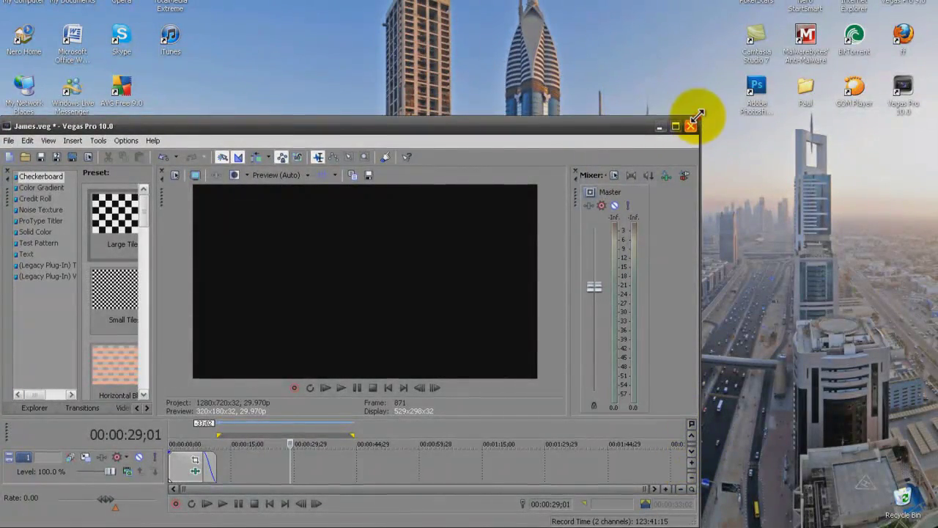
{"action": "left_click_drag", "start_coordinate": [700, 118], "coordinate": [705, 41]}
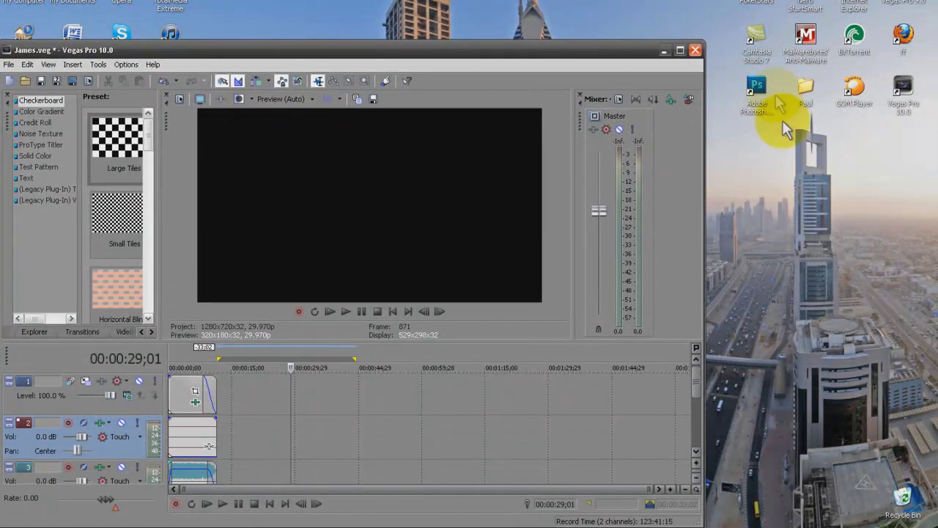
{"action": "double_click", "coordinate": [806, 88]}
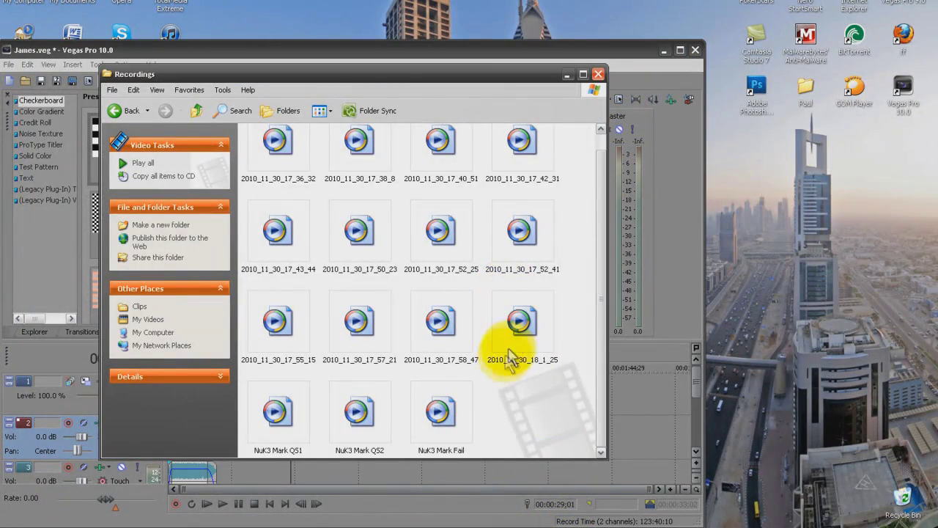
Step: Drag the NuK3 Mark QS1 recording from the Recordings folder onto Vegas track 3
{"action": "left_click", "coordinate": [522, 416]}
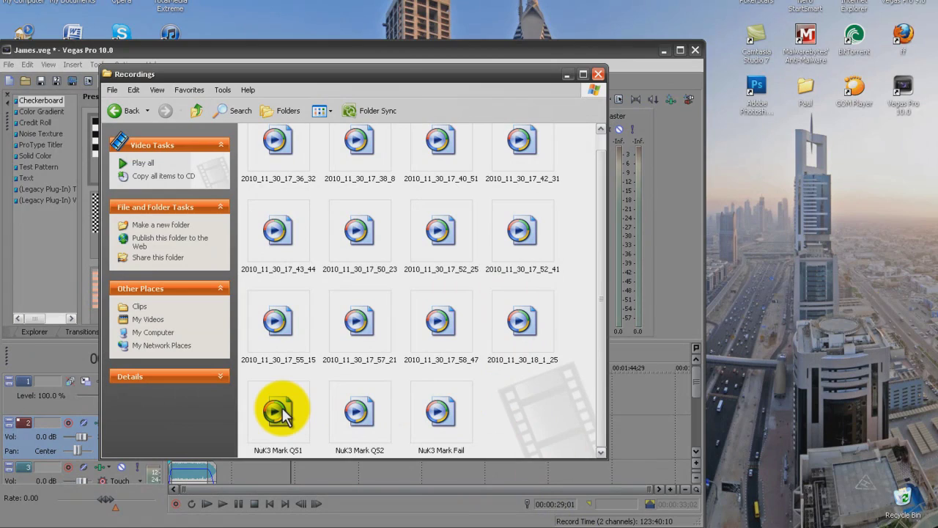
{"action": "left_click", "coordinate": [483, 390]}
{"action": "scroll", "coordinate": [526, 321], "scroll_direction": "up", "scroll_amount": 1}
{"action": "scroll", "coordinate": [526, 320], "scroll_direction": "down", "scroll_amount": 1}
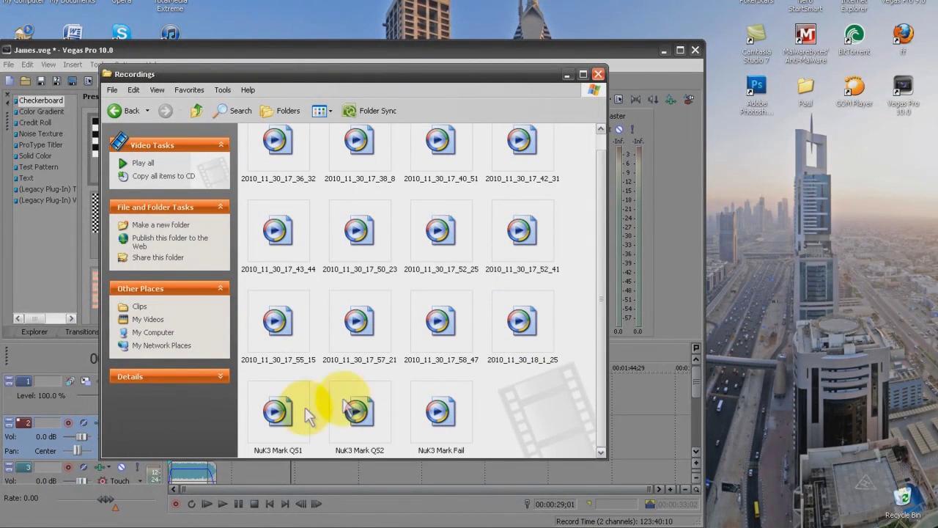
{"action": "left_click", "coordinate": [282, 410]}
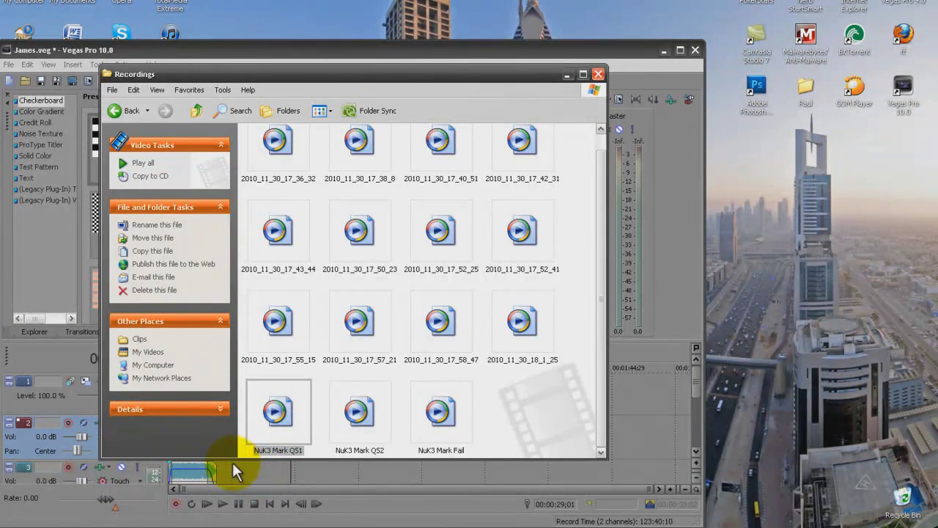
{"action": "left_click_drag", "start_coordinate": [246, 478], "coordinate": [229, 473]}
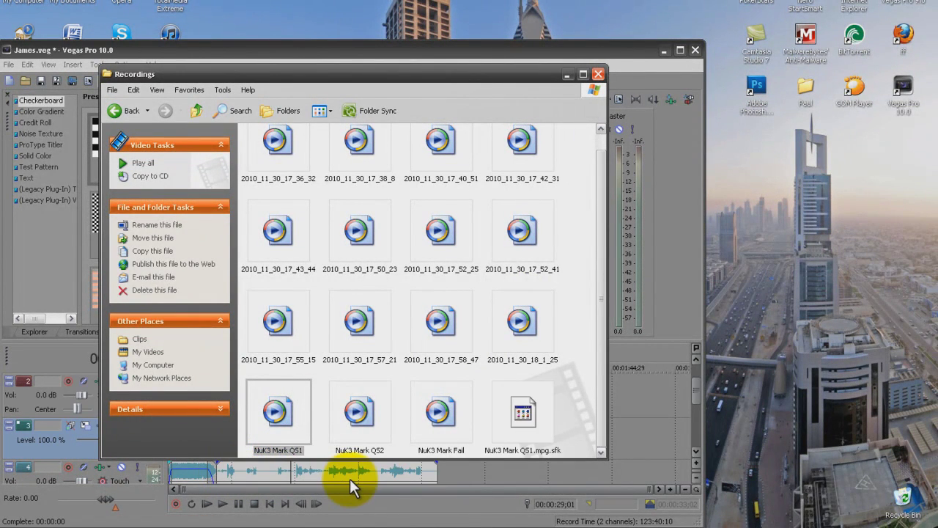
{"action": "left_click", "coordinate": [455, 475]}
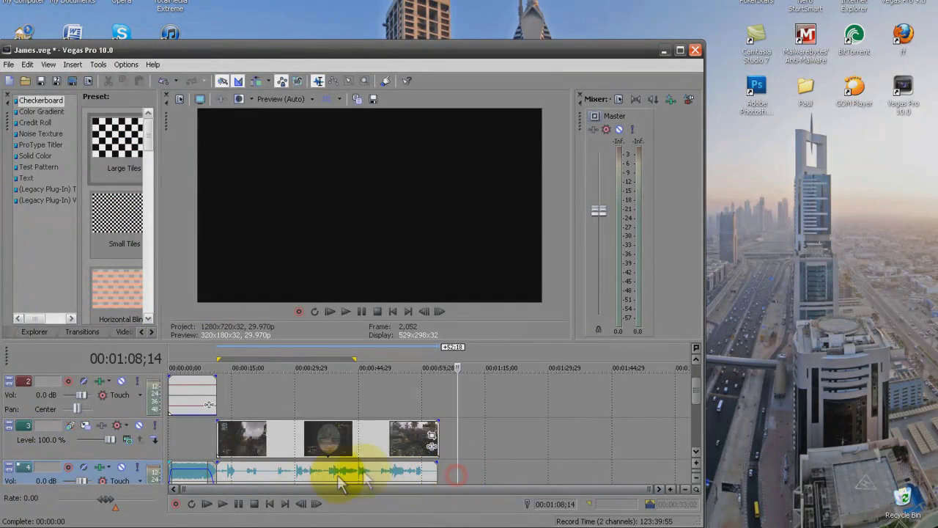
Step: Place the NuK3 Mark QS1 video on track 3 above its audio, nudged slightly left
{"action": "left_click", "coordinate": [293, 461]}
{"action": "mouse_move", "coordinate": [307, 437]}
{"action": "left_mouse_down"}
{"action": "mouse_move", "coordinate": [312, 364]}
{"action": "mouse_move", "coordinate": [299, 396]}
{"action": "mouse_move", "coordinate": [305, 387]}
{"action": "left_mouse_up"}
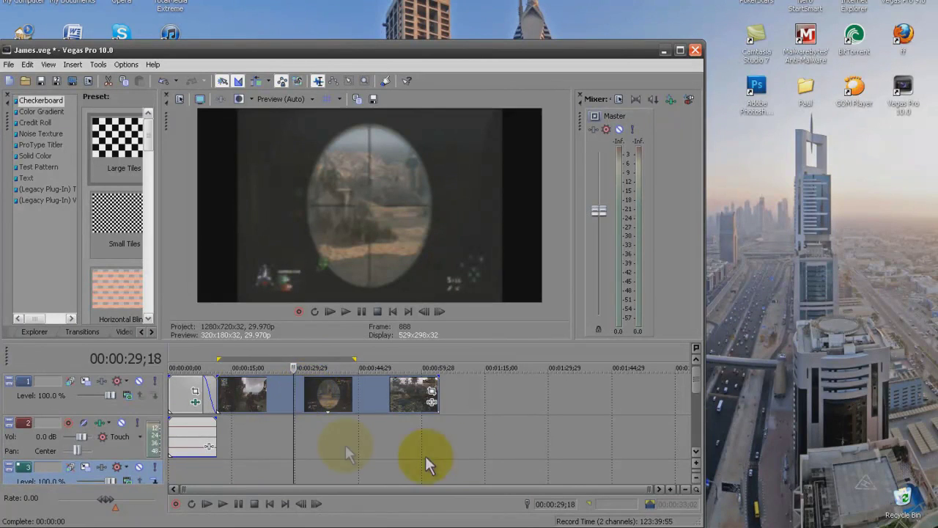
{"action": "mouse_move", "coordinate": [690, 378]}
{"action": "left_mouse_down"}
{"action": "mouse_move", "coordinate": [696, 406]}
{"action": "mouse_move", "coordinate": [699, 380]}
{"action": "left_mouse_up"}
{"action": "left_click_drag", "start_coordinate": [352, 396], "coordinate": [346, 474]}
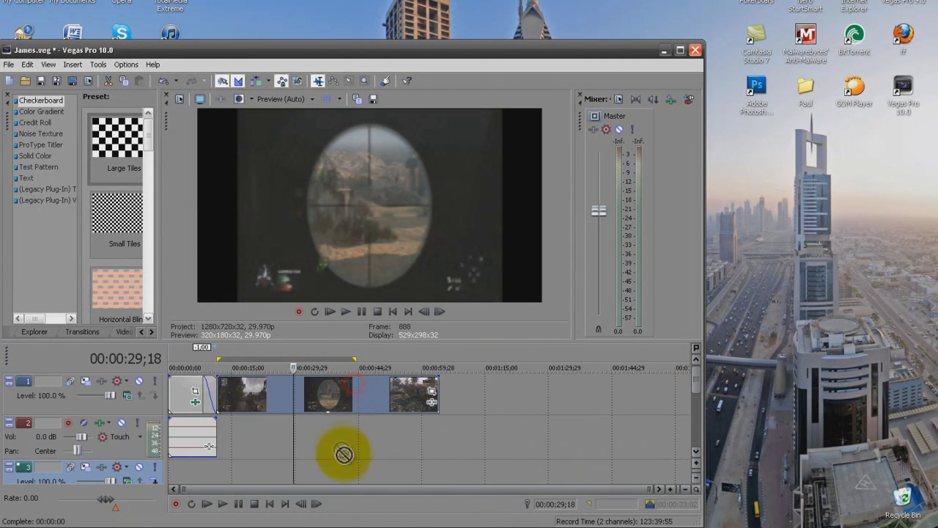
{"action": "left_click_drag", "start_coordinate": [697, 381], "coordinate": [703, 410]}
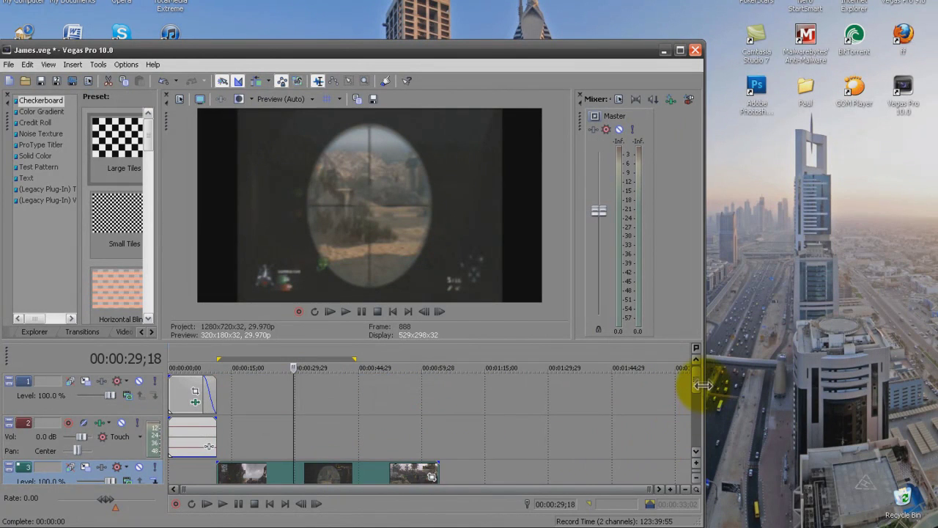
{"action": "left_click_drag", "start_coordinate": [389, 434], "coordinate": [375, 434]}
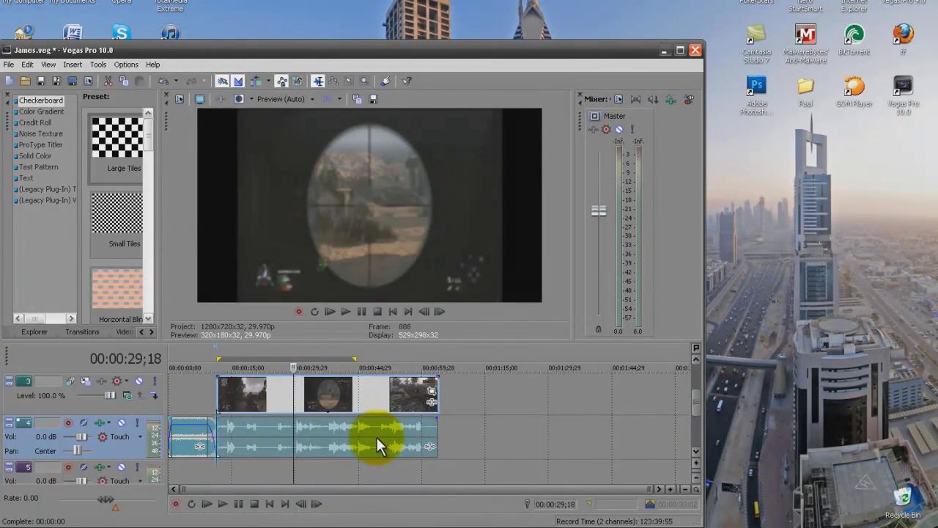
Step: Untick Maintain aspect ratio in the video event's properties so it fills the frame, then scrub ahead
{"action": "right_click", "coordinate": [249, 388]}
{"action": "left_click", "coordinate": [293, 380]}
{"action": "left_click", "coordinate": [291, 199]}
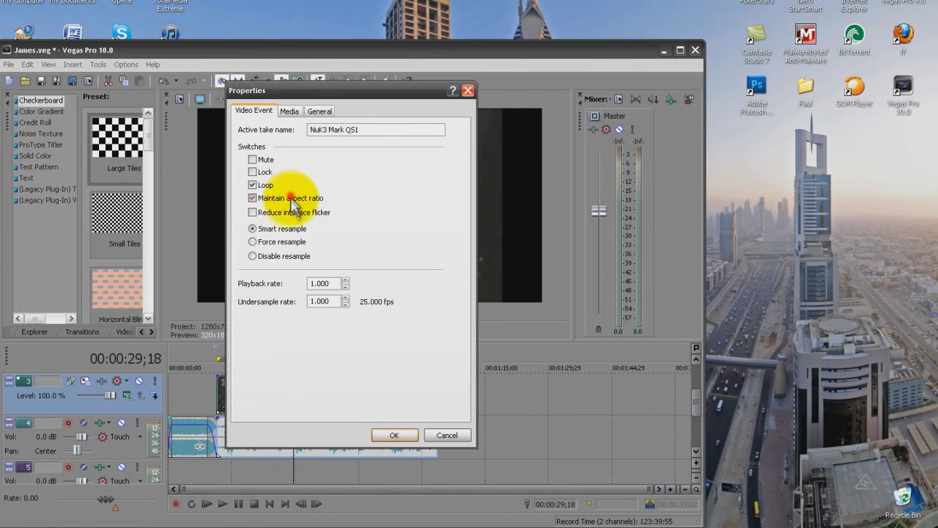
{"action": "left_click", "coordinate": [393, 434]}
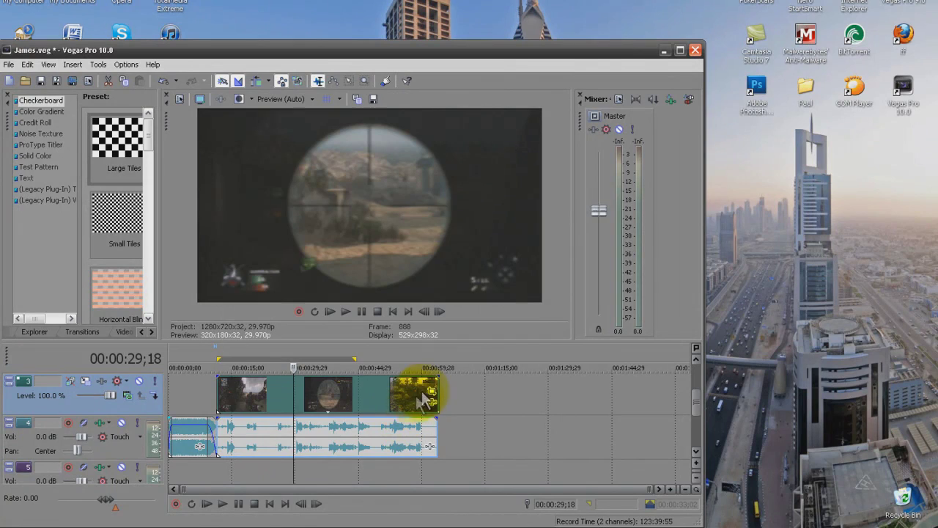
{"action": "left_click_drag", "start_coordinate": [292, 473], "coordinate": [344, 475]}
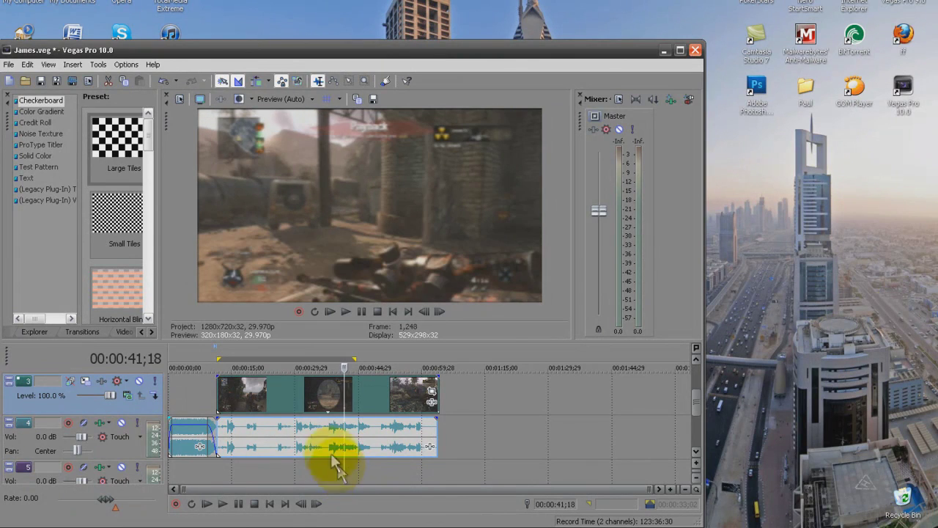
{"action": "left_click", "coordinate": [44, 111]}
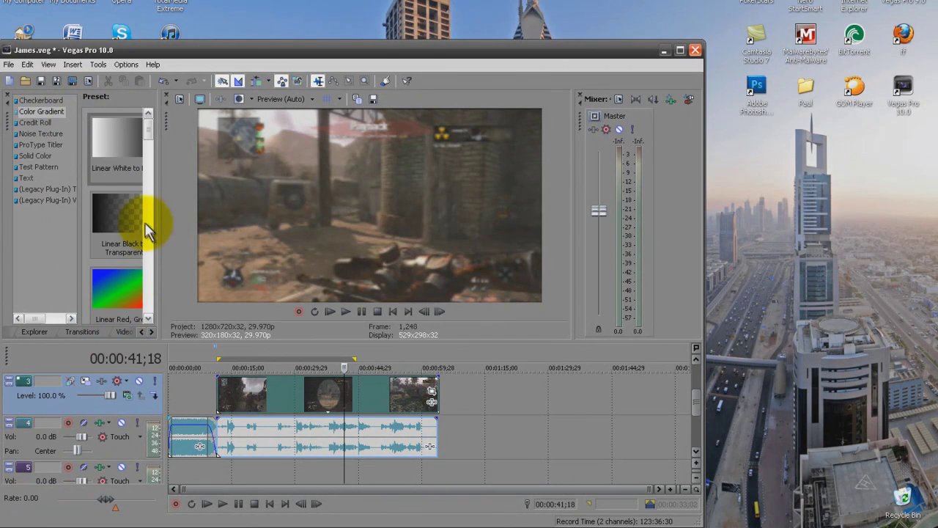
Step: Widen the preset panel and list the Color Corrector (Secondary) presets under Video FX
{"action": "left_click_drag", "start_coordinate": [161, 222], "coordinate": [210, 229]}
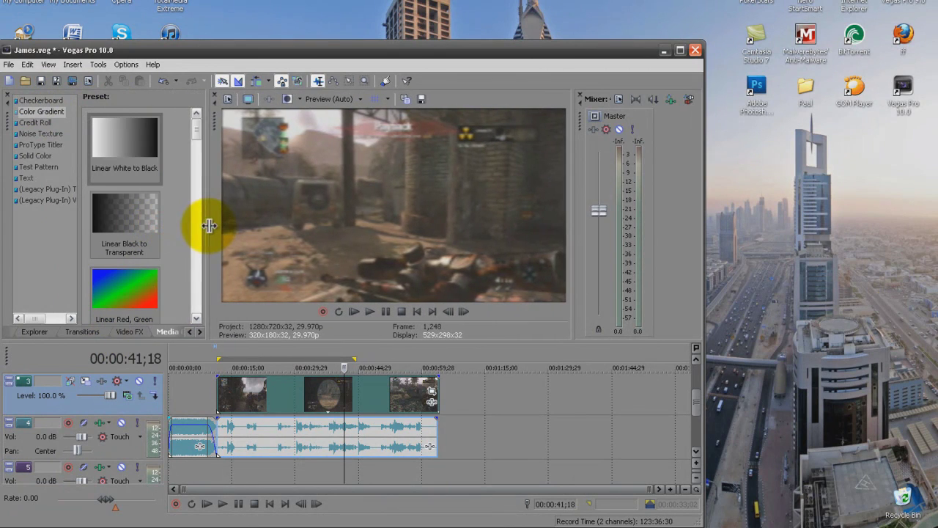
{"action": "left_click", "coordinate": [81, 332]}
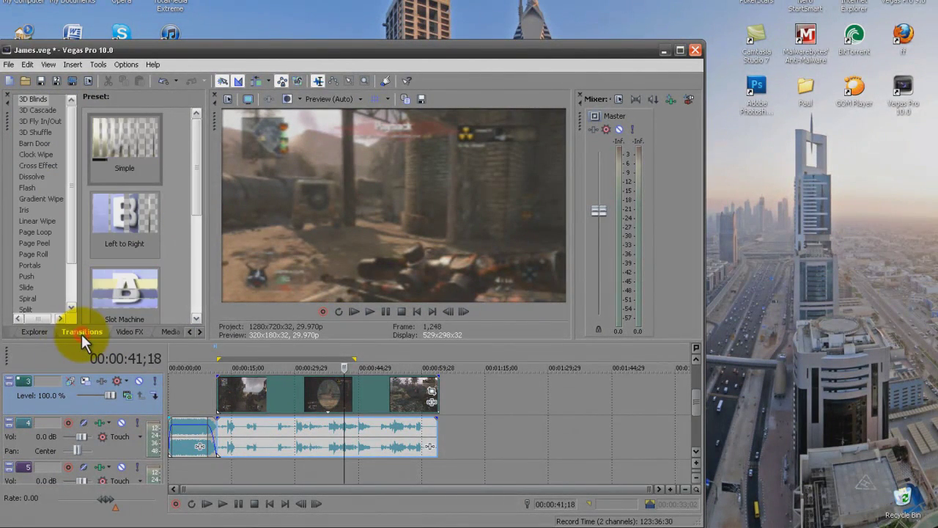
{"action": "left_click", "coordinate": [40, 331]}
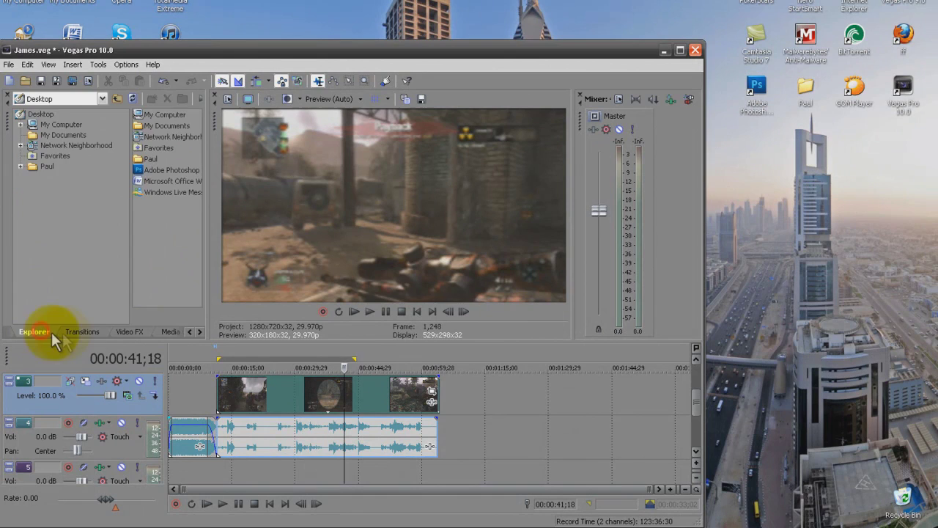
{"action": "left_click", "coordinate": [82, 332]}
{"action": "left_click", "coordinate": [129, 331]}
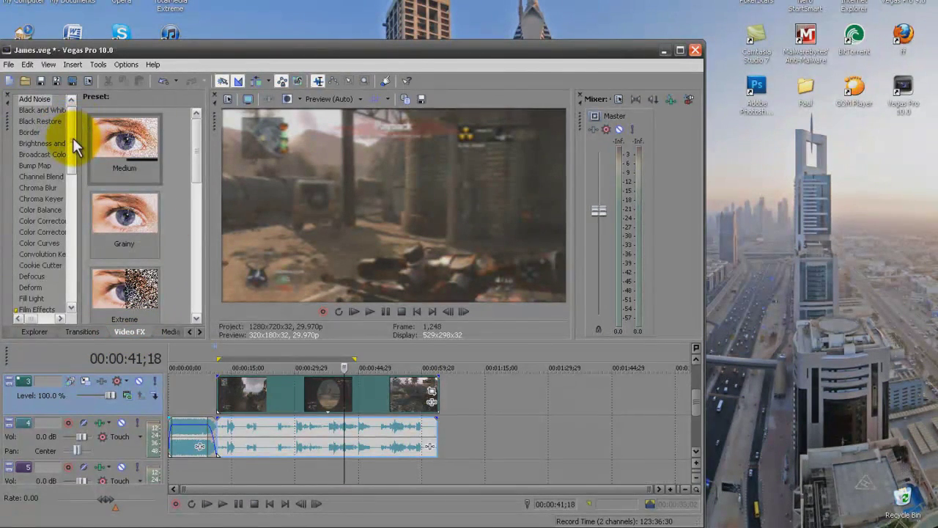
{"action": "scroll", "coordinate": [70, 146], "scroll_direction": "down", "scroll_amount": 1}
{"action": "left_click", "coordinate": [55, 189]}
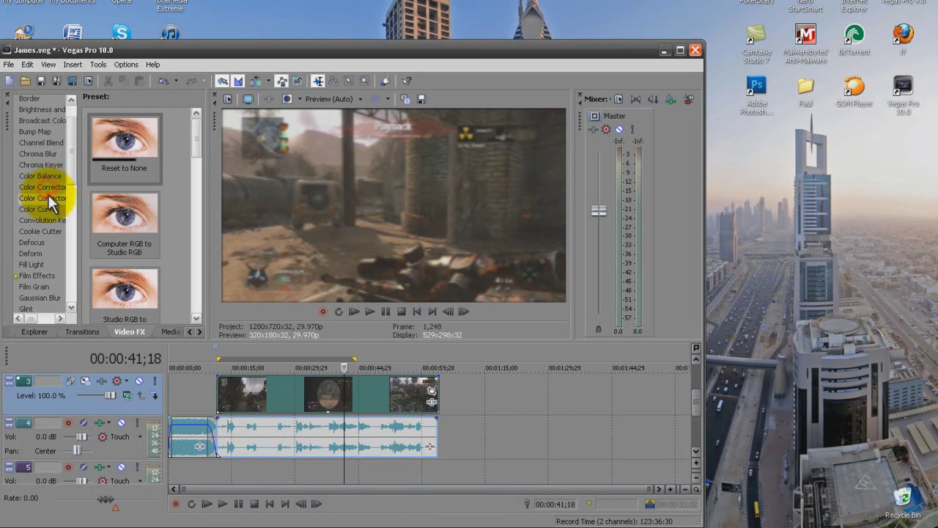
Step: Drop the Studio RGB to Computer RGB Color Corrector (Secondary) preset onto the gameplay video event
{"action": "left_click_drag", "start_coordinate": [196, 136], "coordinate": [192, 155]}
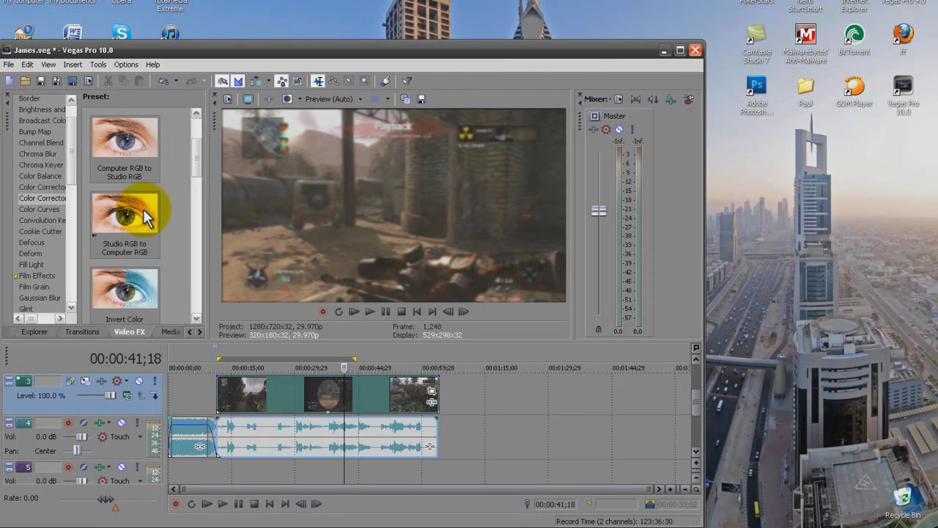
{"action": "left_click_drag", "start_coordinate": [146, 216], "coordinate": [270, 399]}
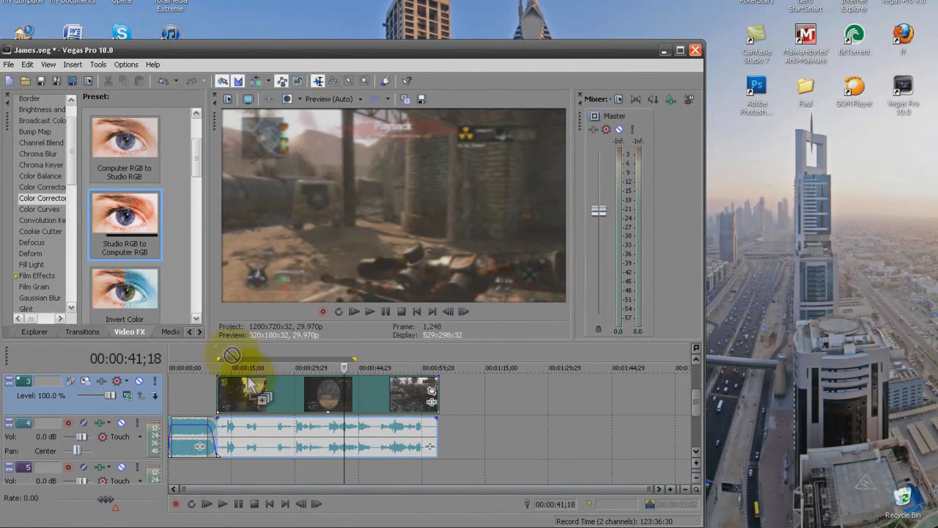
{"action": "left_click_drag", "start_coordinate": [270, 393], "coordinate": [270, 394]}
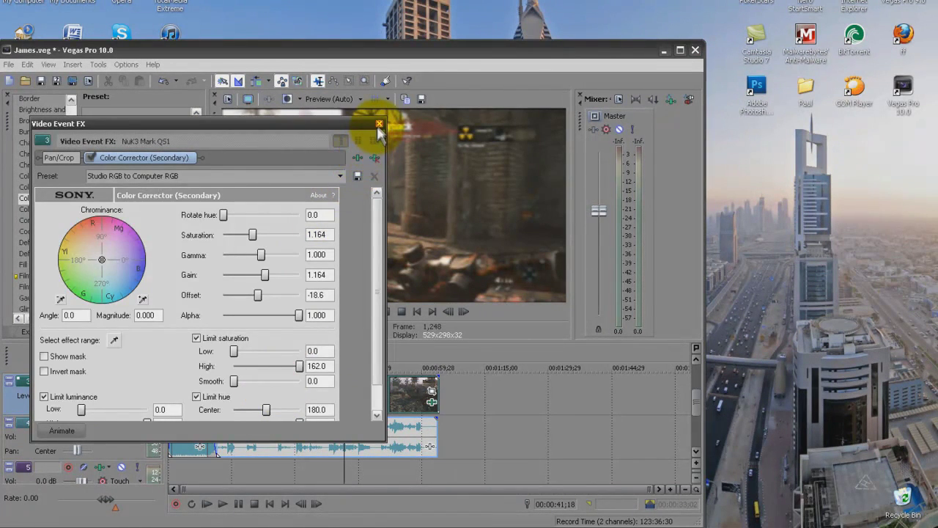
{"action": "left_click", "coordinate": [379, 123]}
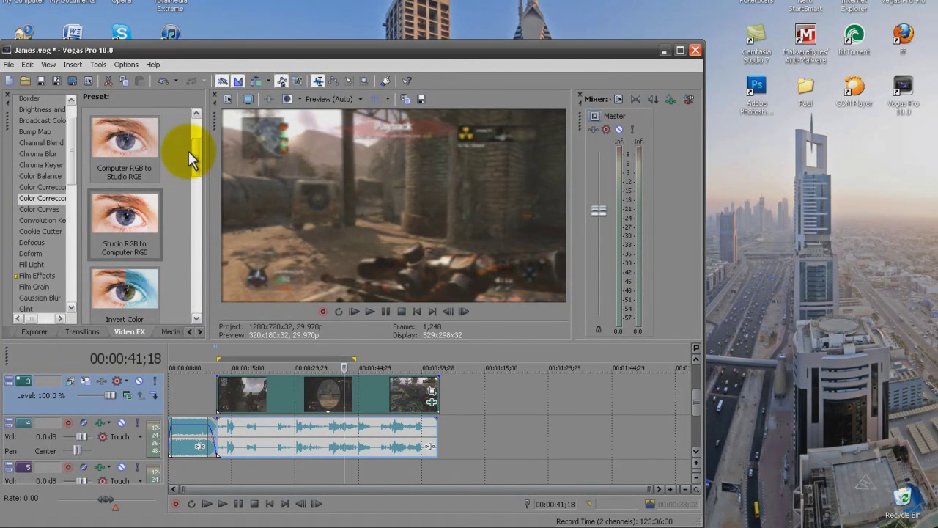
{"action": "mouse_move", "coordinate": [194, 152]}
{"action": "left_mouse_down"}
{"action": "mouse_move", "coordinate": [201, 127]}
{"action": "mouse_move", "coordinate": [196, 194]}
{"action": "left_mouse_up"}
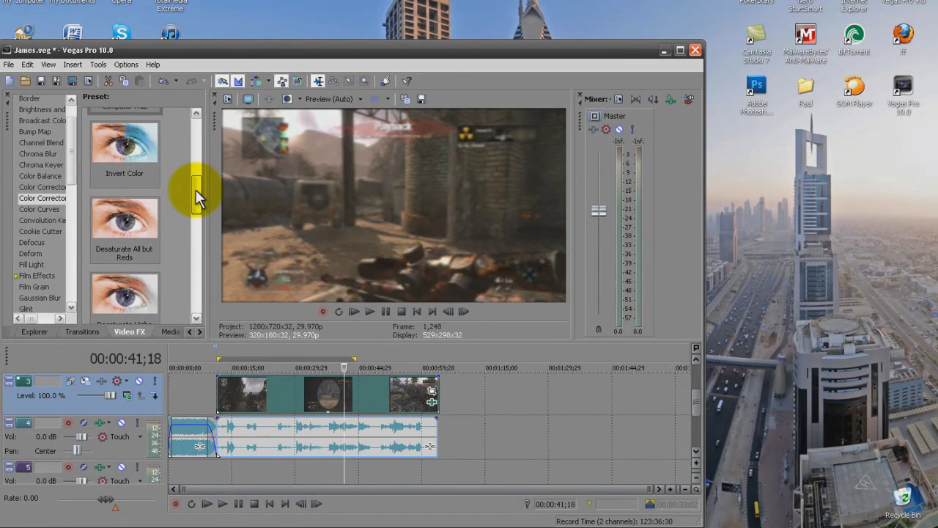
Step: Add the Desaturate All but Reds preset to the gameplay clip, leaving the footage mostly grey
{"action": "left_click_drag", "start_coordinate": [197, 194], "coordinate": [195, 199]}
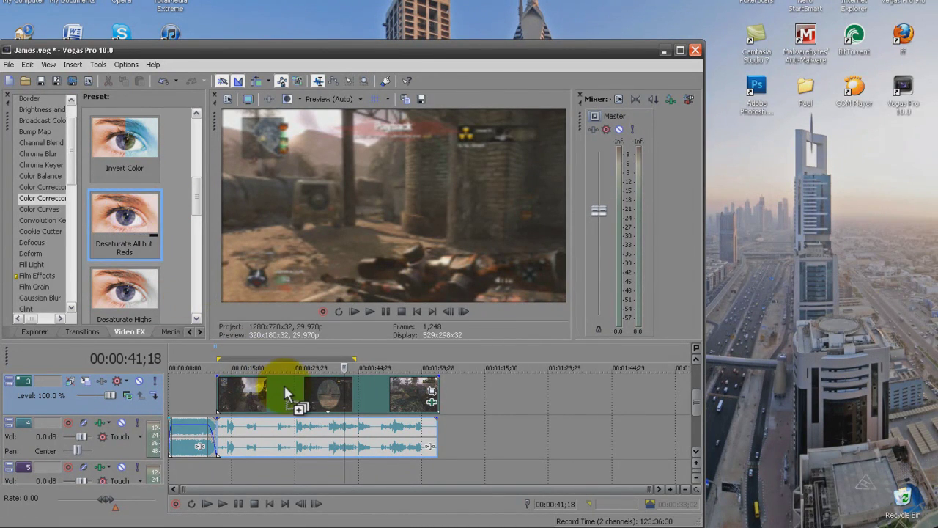
{"action": "left_click_drag", "start_coordinate": [133, 205], "coordinate": [283, 382]}
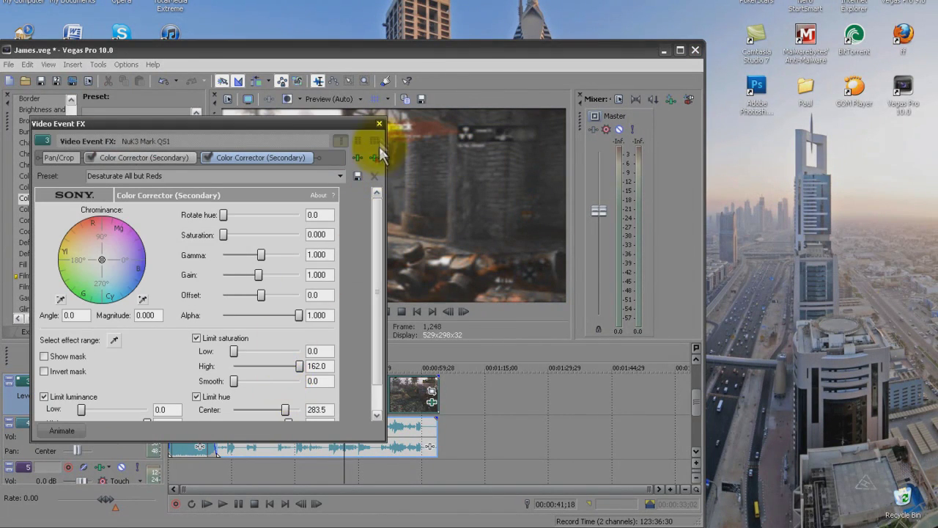
{"action": "left_click", "coordinate": [379, 123]}
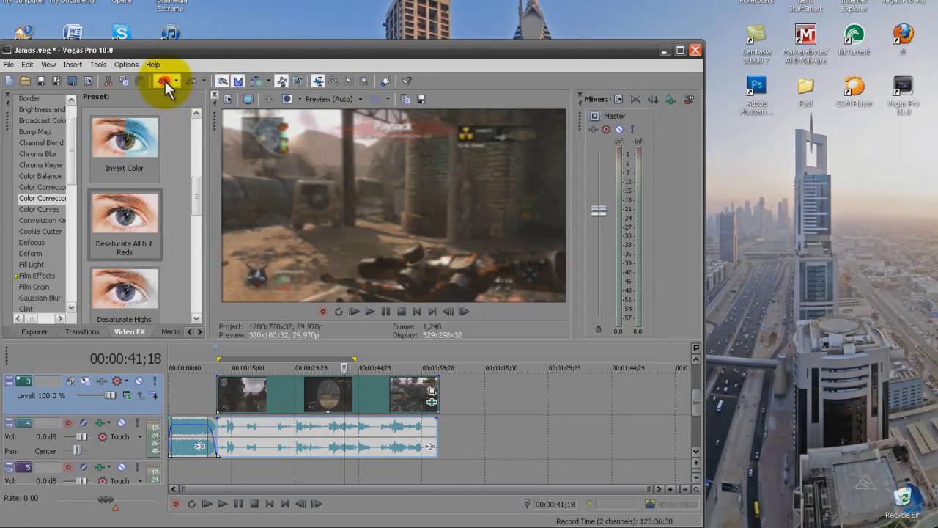
{"action": "left_click_drag", "start_coordinate": [141, 217], "coordinate": [281, 389]}
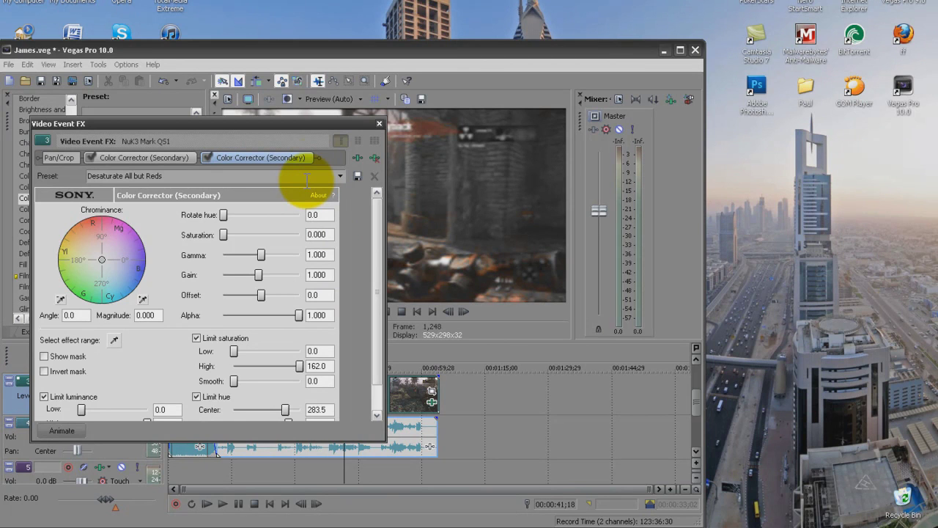
{"action": "left_click", "coordinate": [379, 123]}
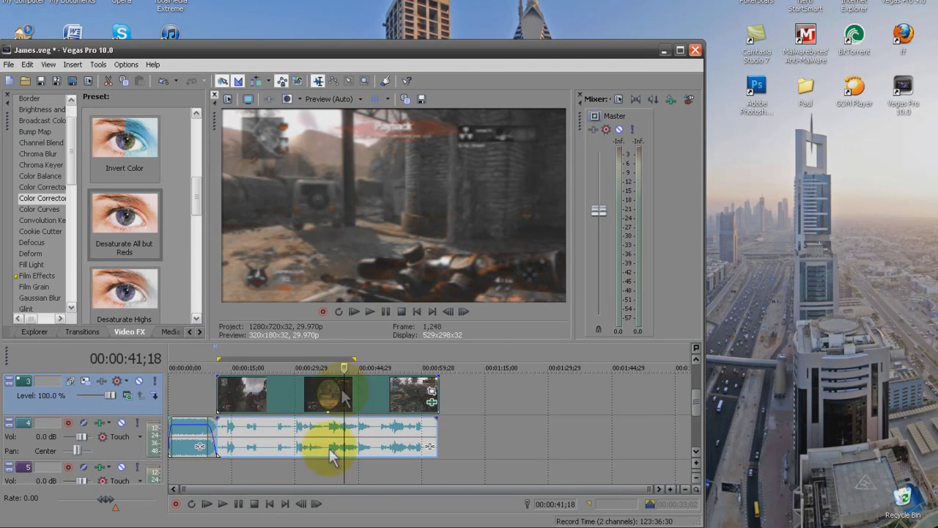
Step: Play the desaturated footage, check the clip's effect settings, then show the Color Curves presets
{"action": "left_click_drag", "start_coordinate": [345, 468], "coordinate": [355, 466]}
{"action": "key", "text": "space"}
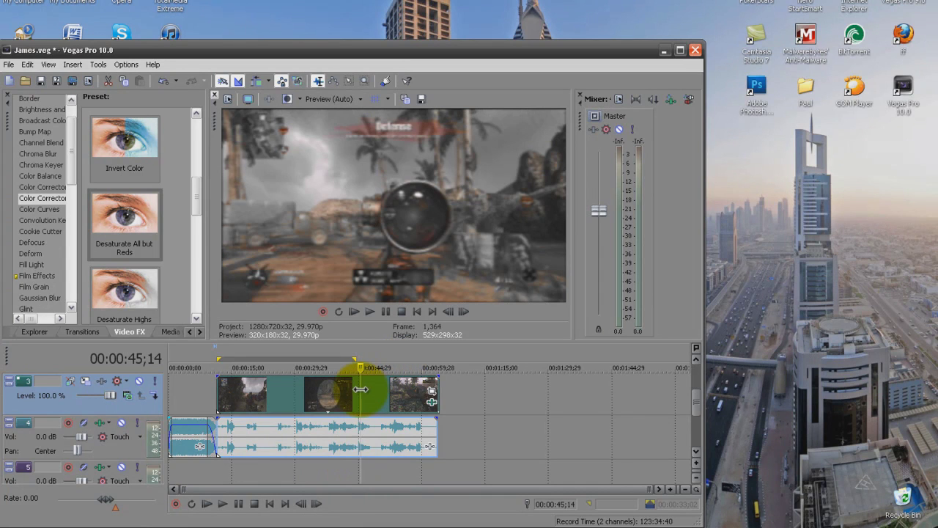
{"action": "left_click", "coordinate": [432, 402]}
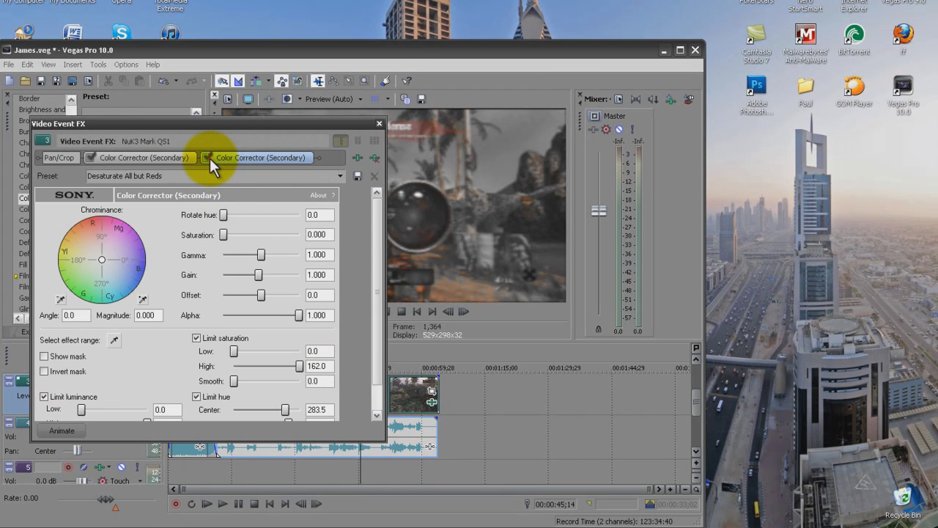
{"action": "left_click", "coordinate": [380, 124]}
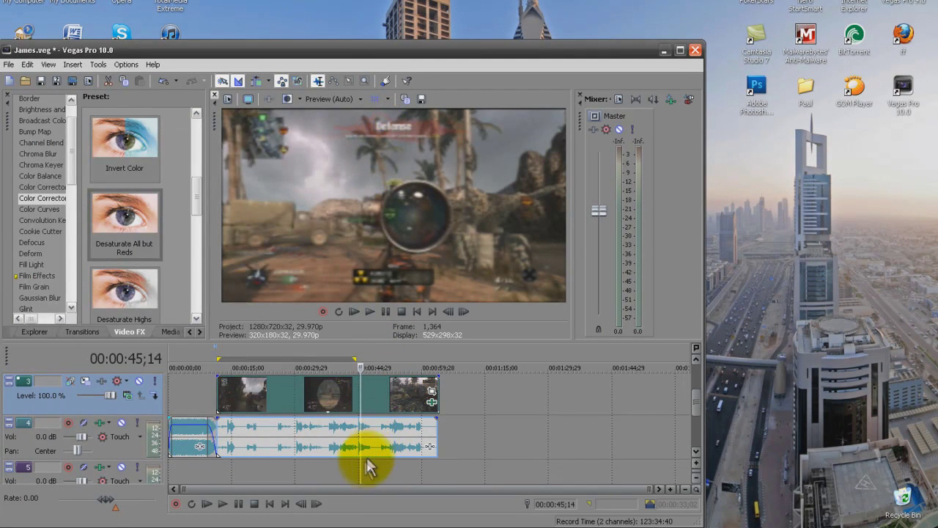
{"action": "mouse_move", "coordinate": [361, 461]}
{"action": "left_mouse_down"}
{"action": "mouse_move", "coordinate": [231, 452]}
{"action": "mouse_move", "coordinate": [363, 464]}
{"action": "left_mouse_up"}
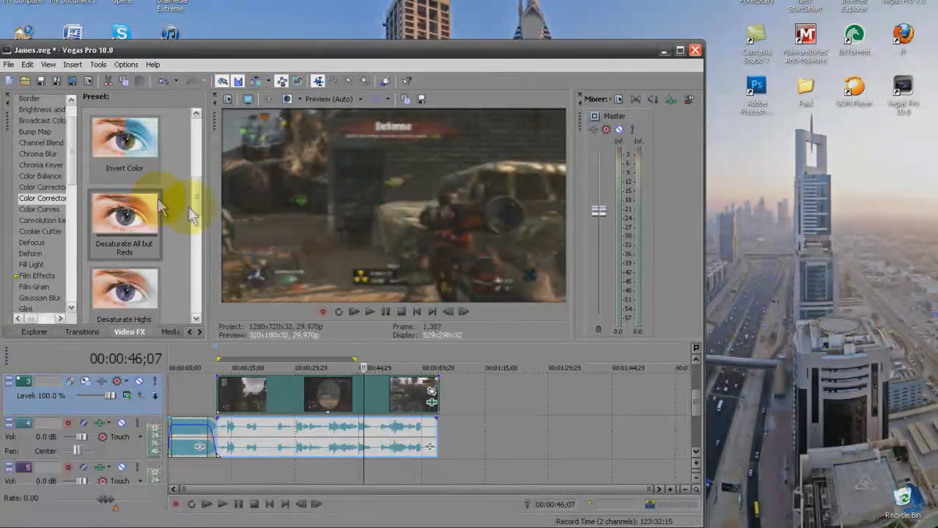
{"action": "left_click", "coordinate": [36, 210]}
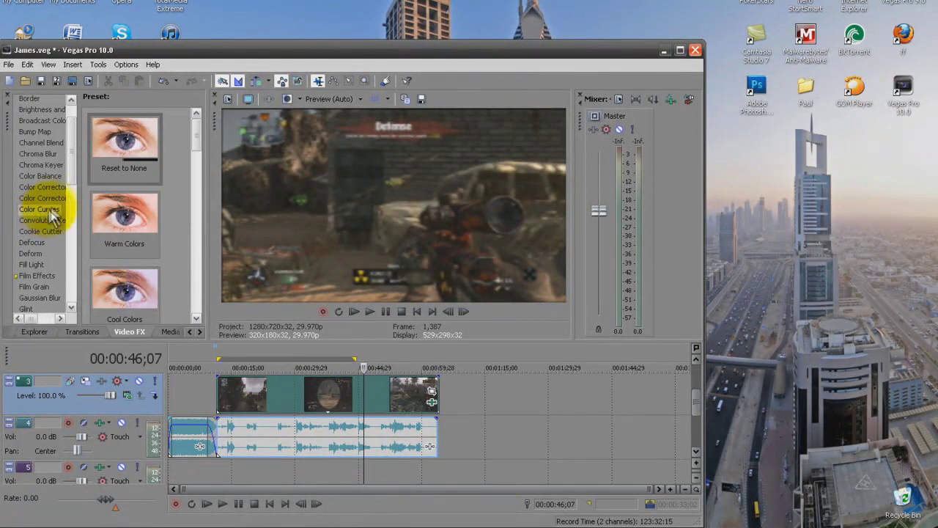
Step: Apply the Warm Colors curve preset to the clip and bend its RGB curve upward to brighten
{"action": "left_click_drag", "start_coordinate": [124, 216], "coordinate": [307, 389]}
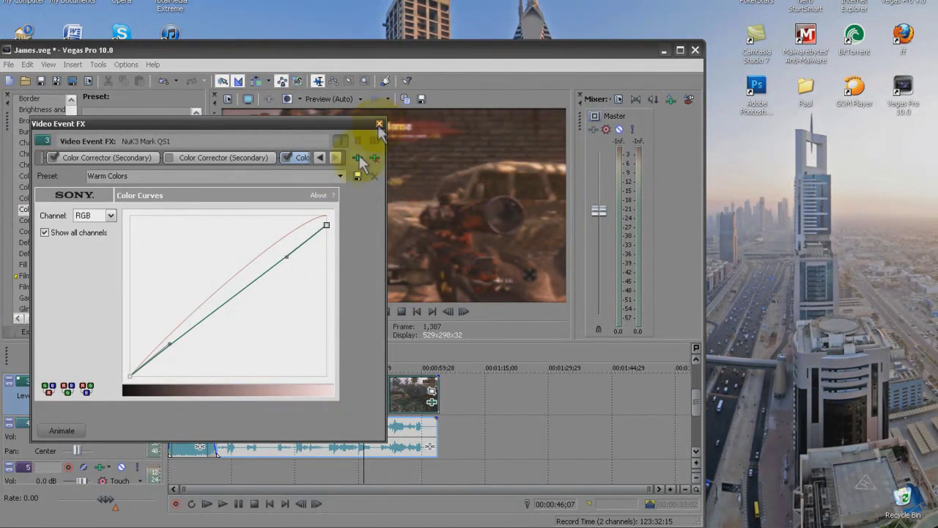
{"action": "mouse_move", "coordinate": [285, 256]}
{"action": "left_mouse_down"}
{"action": "mouse_move", "coordinate": [236, 253]}
{"action": "mouse_move", "coordinate": [178, 227]}
{"action": "mouse_move", "coordinate": [155, 316]}
{"action": "mouse_move", "coordinate": [133, 355]}
{"action": "mouse_move", "coordinate": [263, 249]}
{"action": "left_mouse_up"}
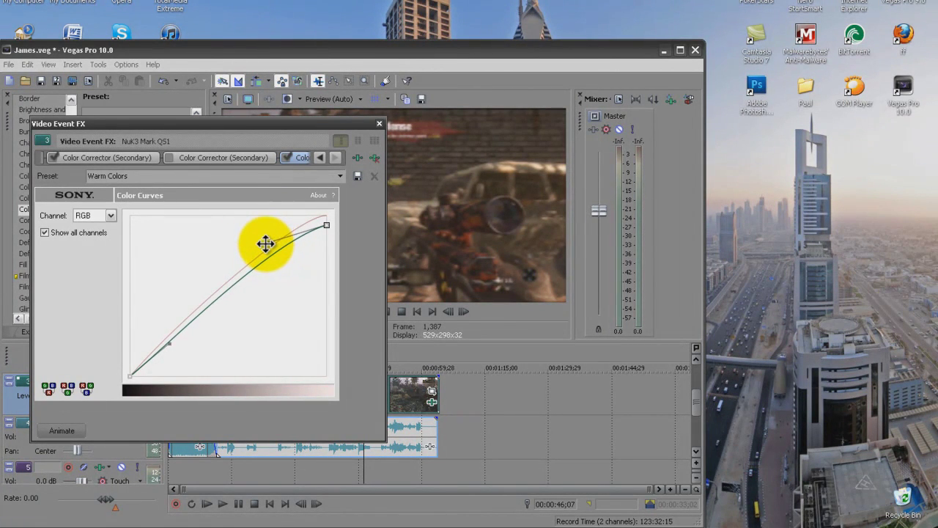
{"action": "mouse_move", "coordinate": [254, 232]}
{"action": "left_mouse_down"}
{"action": "mouse_move", "coordinate": [204, 191]}
{"action": "mouse_move", "coordinate": [227, 176]}
{"action": "mouse_move", "coordinate": [210, 170]}
{"action": "mouse_move", "coordinate": [219, 173]}
{"action": "left_mouse_up"}
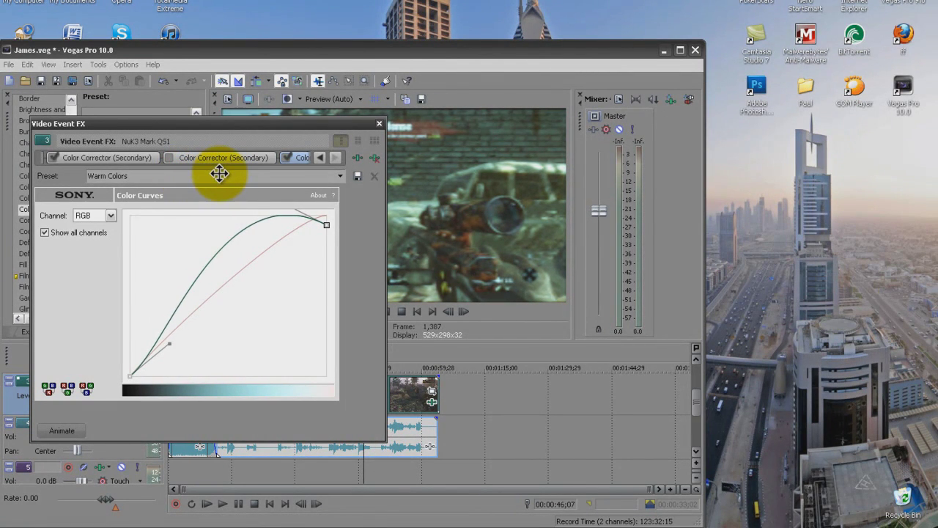
{"action": "left_click", "coordinate": [378, 124]}
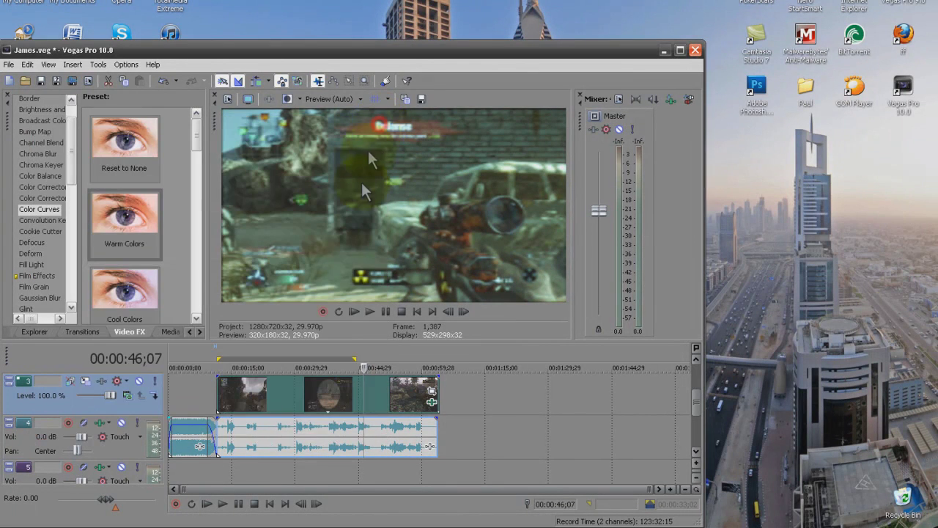
{"action": "left_click", "coordinate": [258, 466]}
Step: Undo the Color Curves adjustment and view the Convolution Kernel presets
{"action": "left_click_drag", "start_coordinate": [258, 467], "coordinate": [305, 469]}
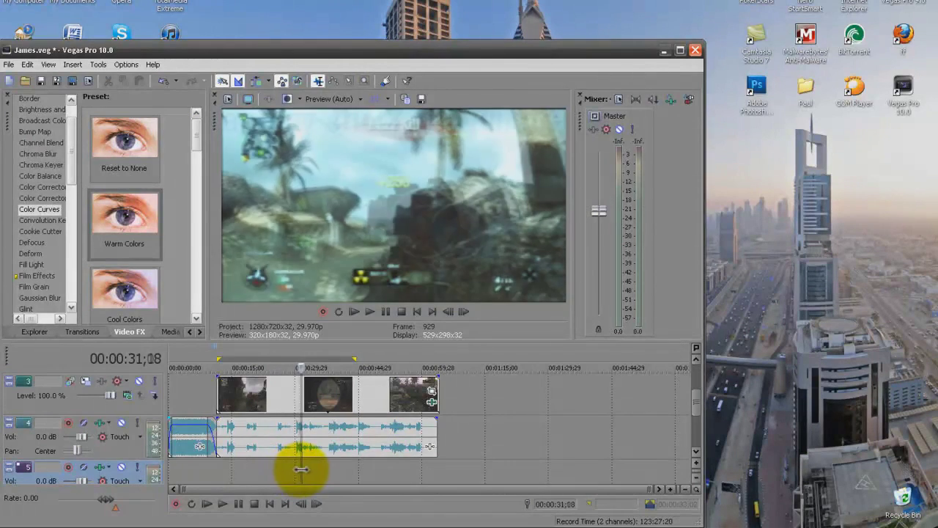
{"action": "left_click", "coordinate": [166, 81]}
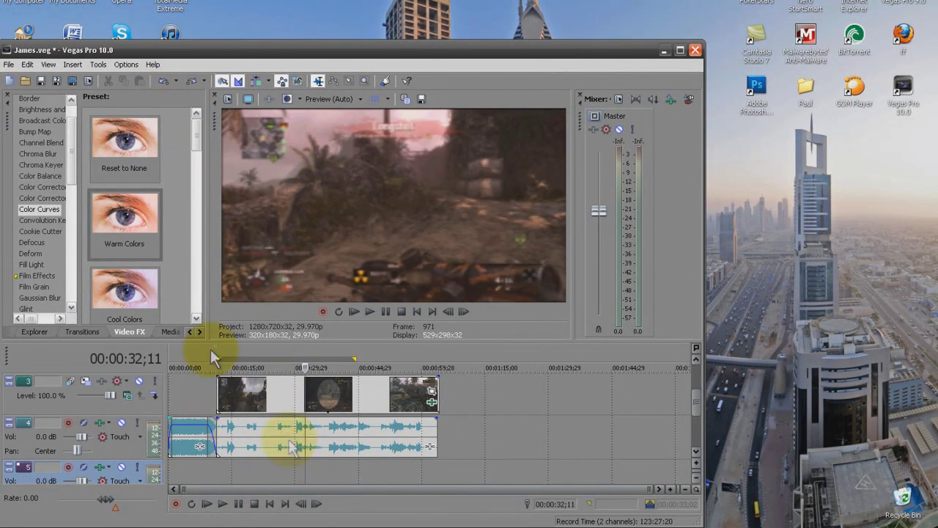
{"action": "left_click", "coordinate": [33, 220]}
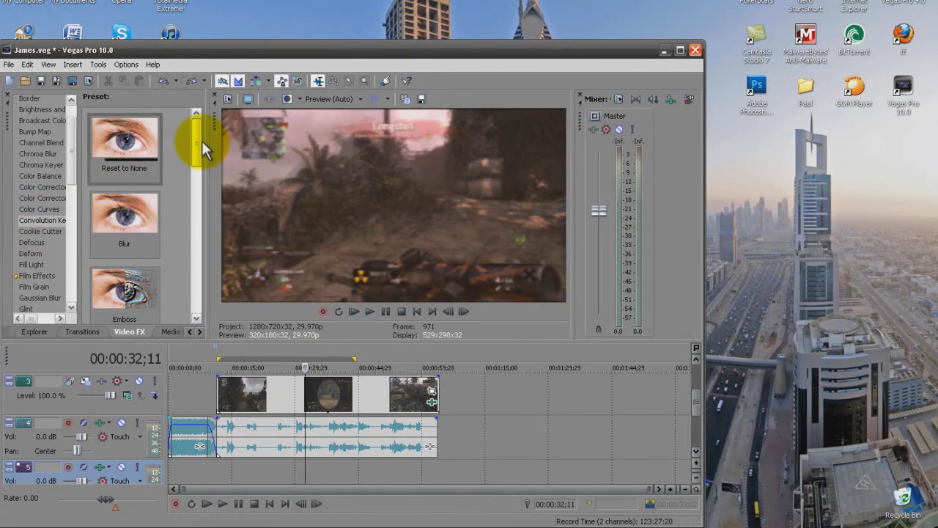
{"action": "left_click_drag", "start_coordinate": [198, 143], "coordinate": [182, 257]}
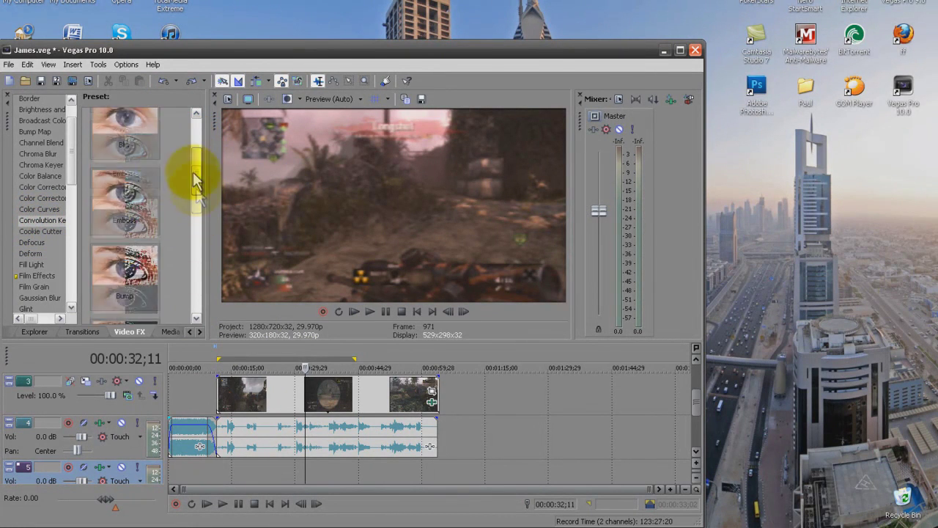
Step: Browse the Chroma Keyer (Blue Screen), Chroma Blur, Channel Blend and Color Corrector presets
{"action": "left_click", "coordinate": [40, 165]}
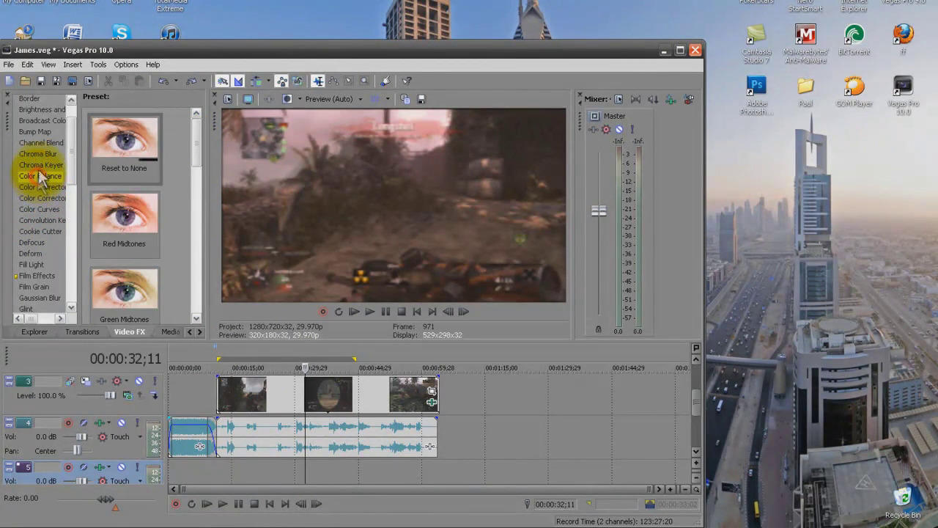
{"action": "left_click", "coordinate": [123, 147]}
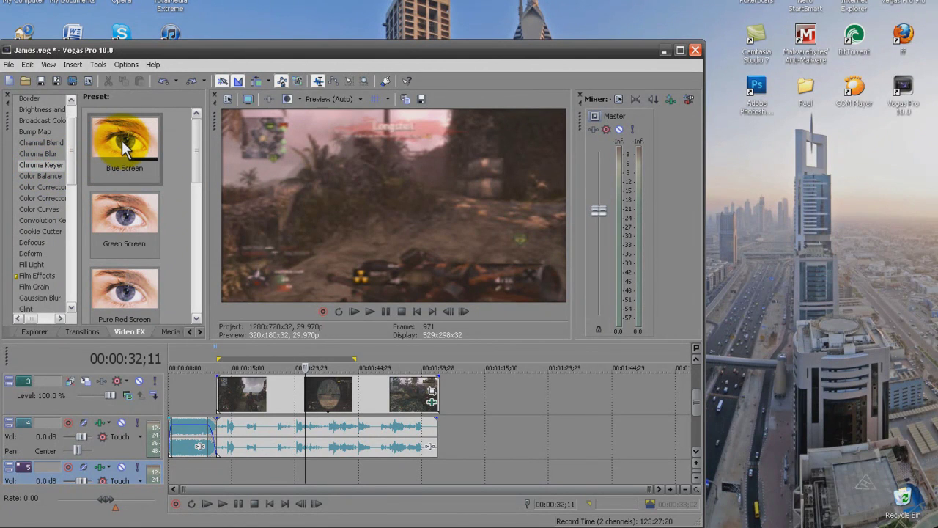
{"action": "left_click", "coordinate": [45, 153]}
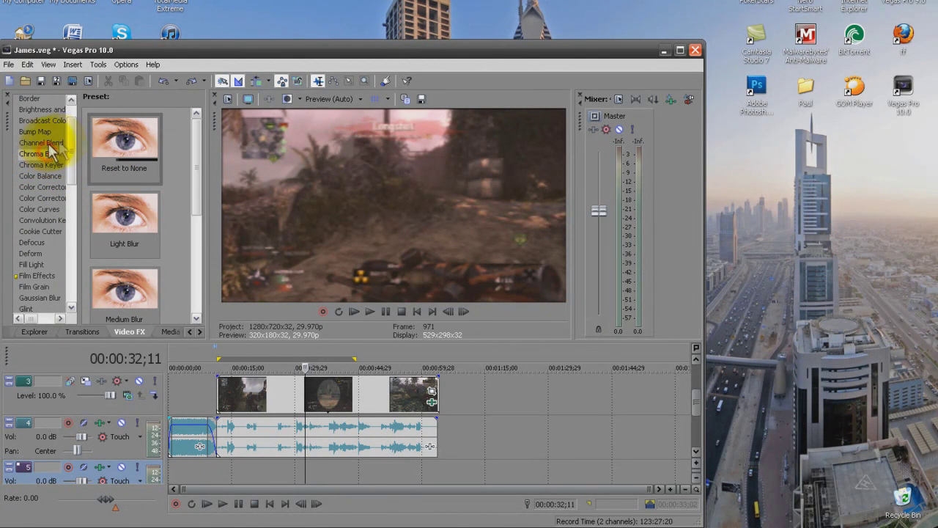
{"action": "left_click", "coordinate": [41, 143]}
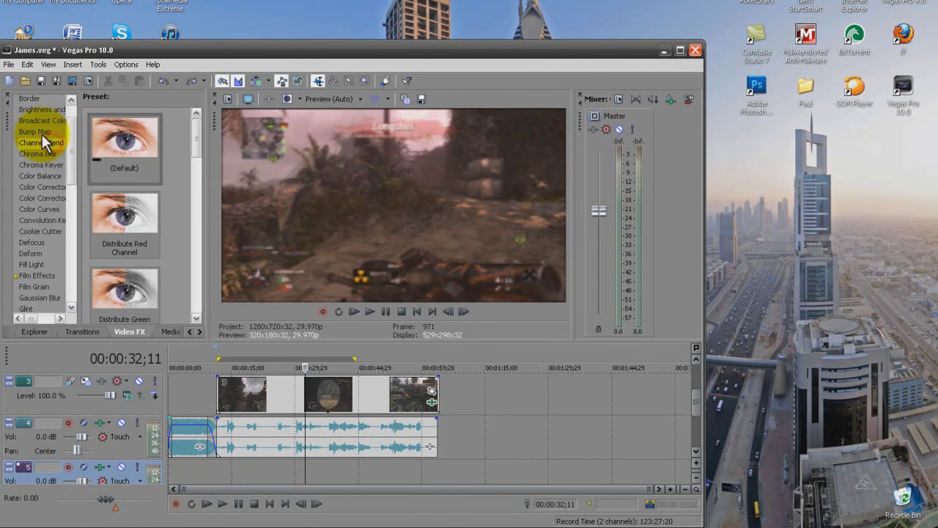
{"action": "scroll", "coordinate": [196, 152], "scroll_direction": "down", "scroll_amount": 1}
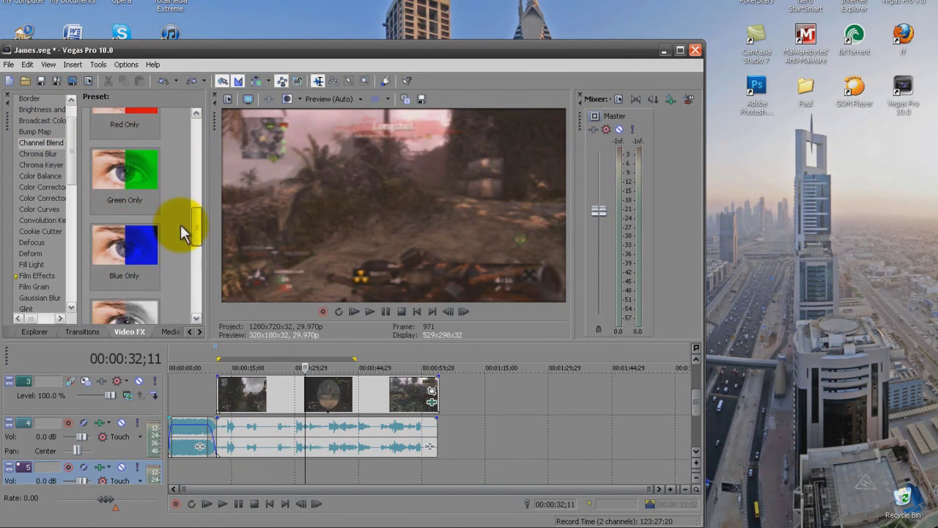
{"action": "left_click_drag", "start_coordinate": [195, 152], "coordinate": [166, 276]}
{"action": "left_click", "coordinate": [42, 187]}
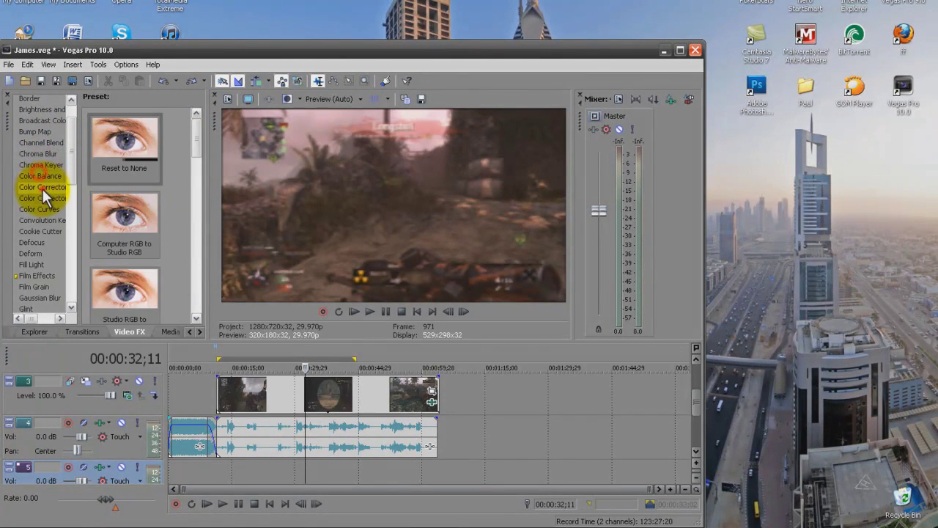
Step: Browse the Glow, Invert and Lens Flare effect presets in the Video FX list
{"action": "scroll", "coordinate": [73, 157], "scroll_direction": "down", "scroll_amount": 3}
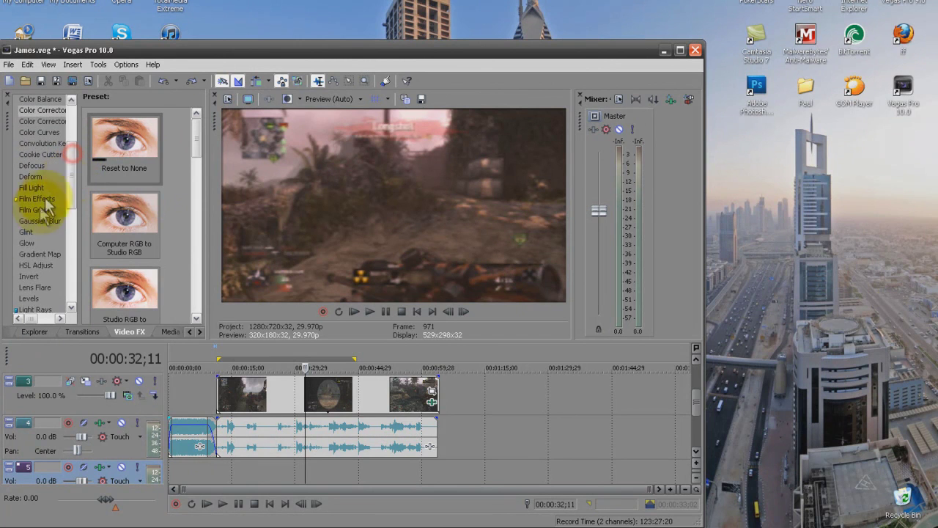
{"action": "left_click", "coordinate": [28, 243]}
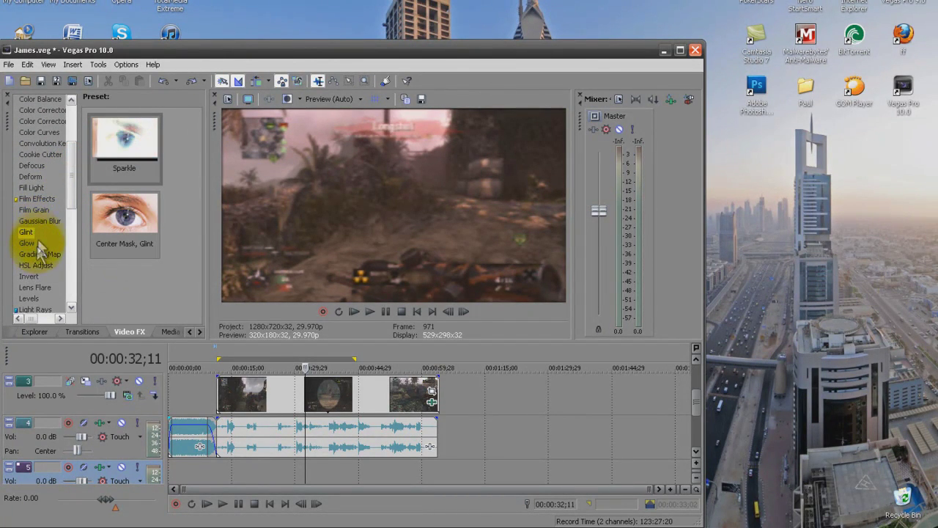
{"action": "left_click", "coordinate": [29, 248]}
{"action": "left_click", "coordinate": [30, 254]}
{"action": "left_click", "coordinate": [31, 264]}
{"action": "left_click", "coordinate": [33, 275]}
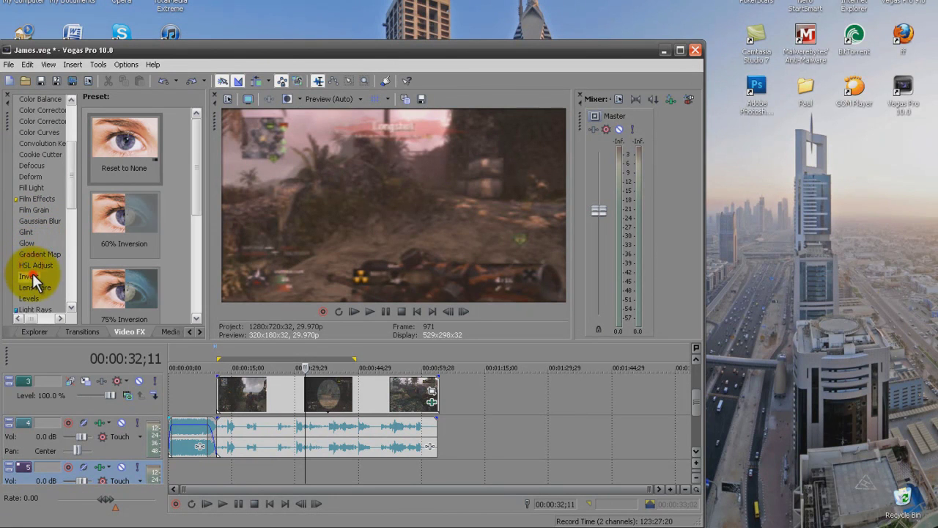
{"action": "left_click", "coordinate": [36, 288]}
{"action": "left_click_drag", "start_coordinate": [71, 182], "coordinate": [71, 214]}
Step: Apply the Levels Brighten preset to the clip and scrub forward to preview it
{"action": "left_click", "coordinate": [30, 193]}
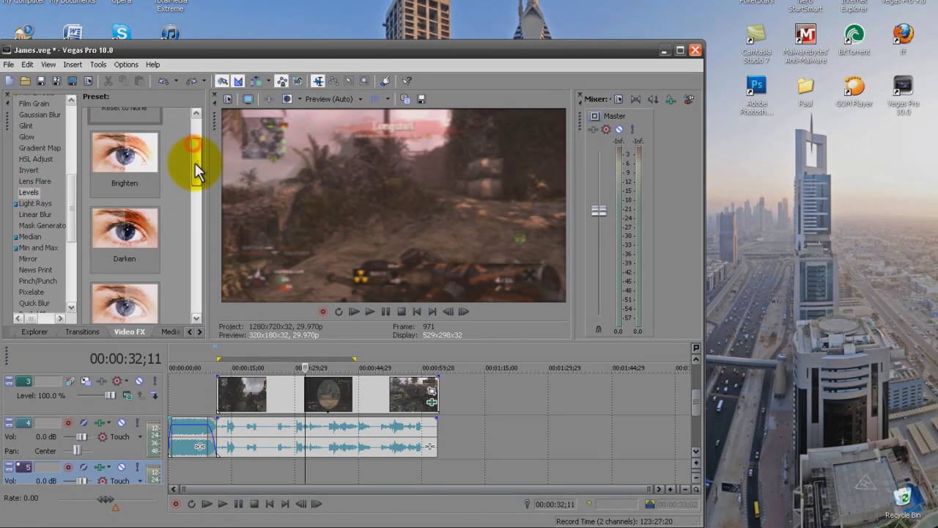
{"action": "scroll", "coordinate": [192, 168], "scroll_direction": "down", "scroll_amount": 1}
{"action": "left_click_drag", "start_coordinate": [134, 152], "coordinate": [272, 388]}
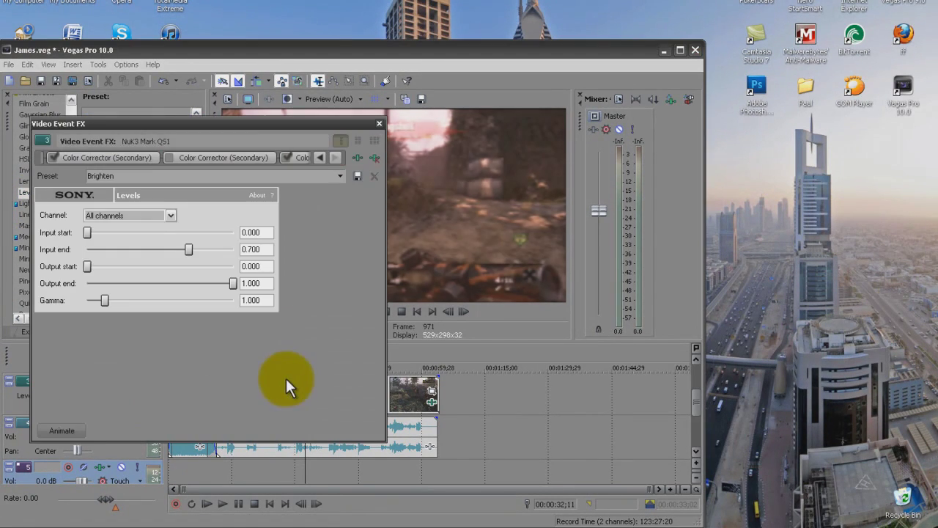
{"action": "left_click", "coordinate": [378, 124]}
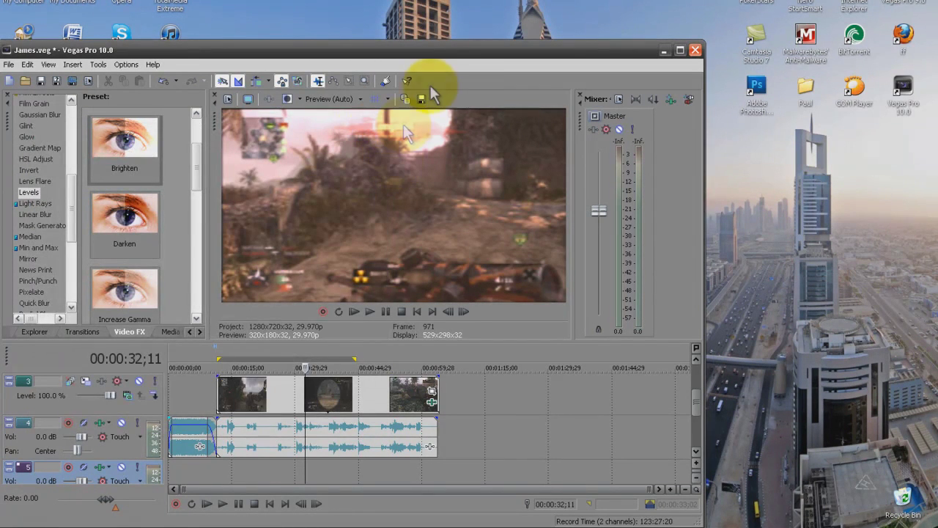
{"action": "mouse_move", "coordinate": [303, 468]}
{"action": "left_mouse_down"}
{"action": "mouse_move", "coordinate": [408, 475]}
{"action": "mouse_move", "coordinate": [399, 478]}
{"action": "left_mouse_up"}
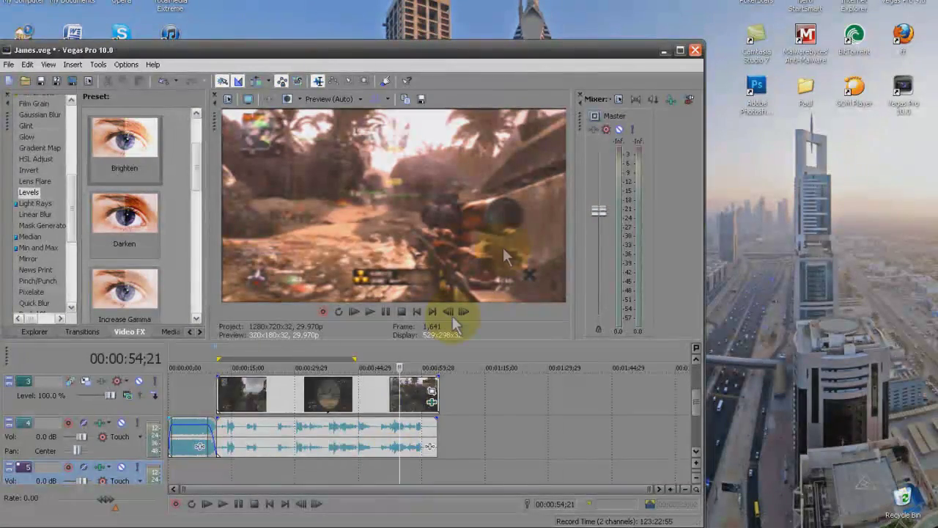
Step: Minimize Vegas Pro and the Recordings folder window to reveal the desktop
{"action": "left_click", "coordinate": [664, 49]}
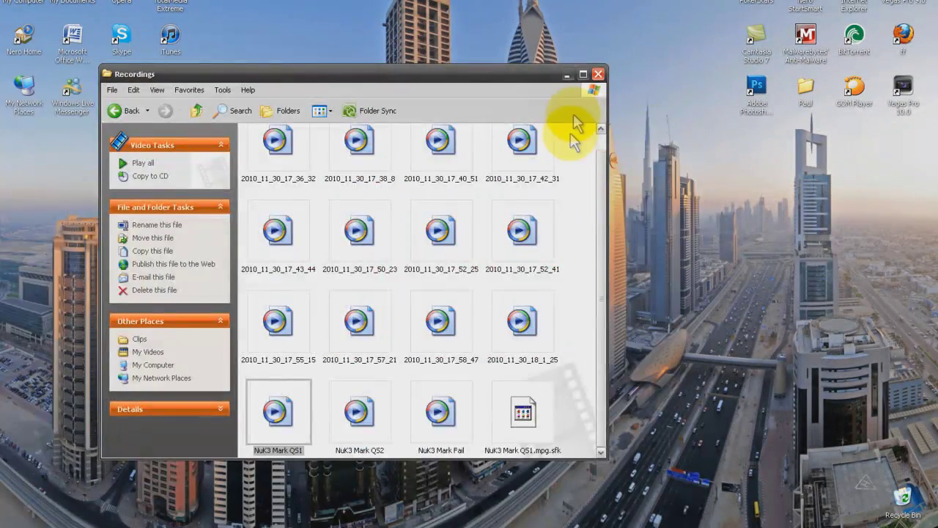
{"action": "left_click", "coordinate": [570, 81]}
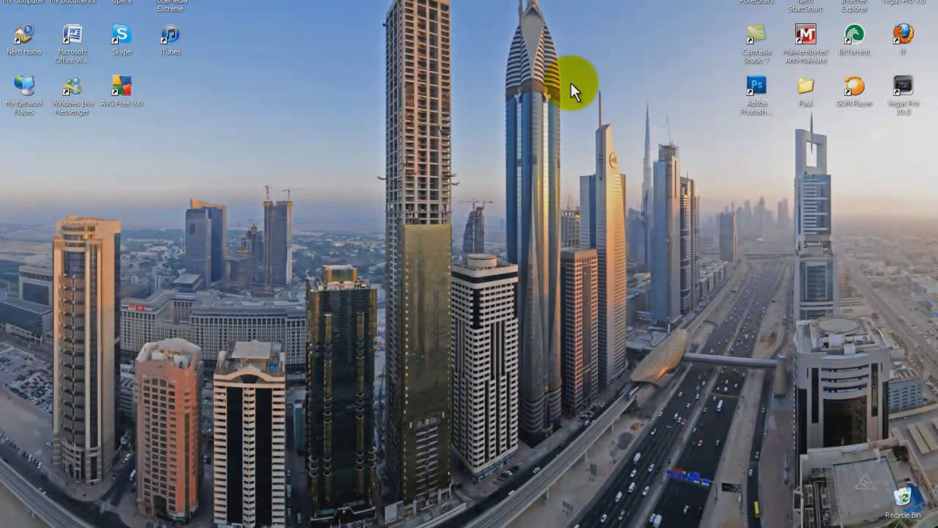